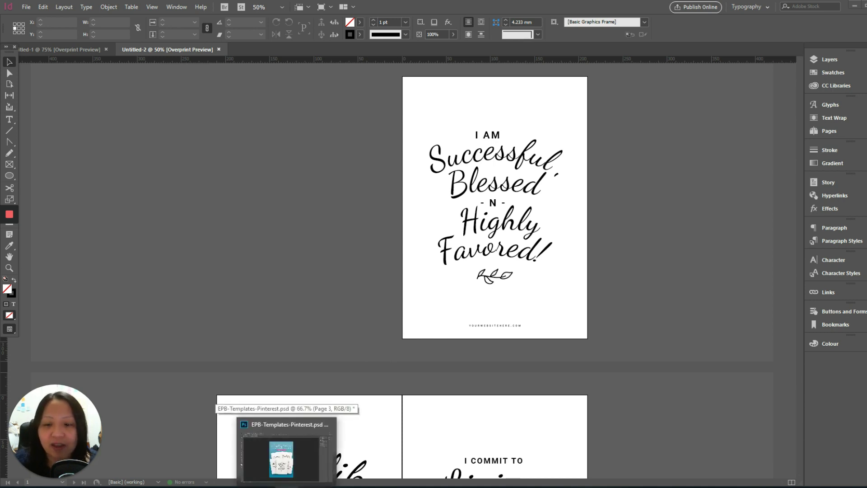
Switch to Photoshop to view the Inspiring Quotes Pinterest graphic, and return to the InDesign document
mouse_move(287, 487)
left_click(286, 452)
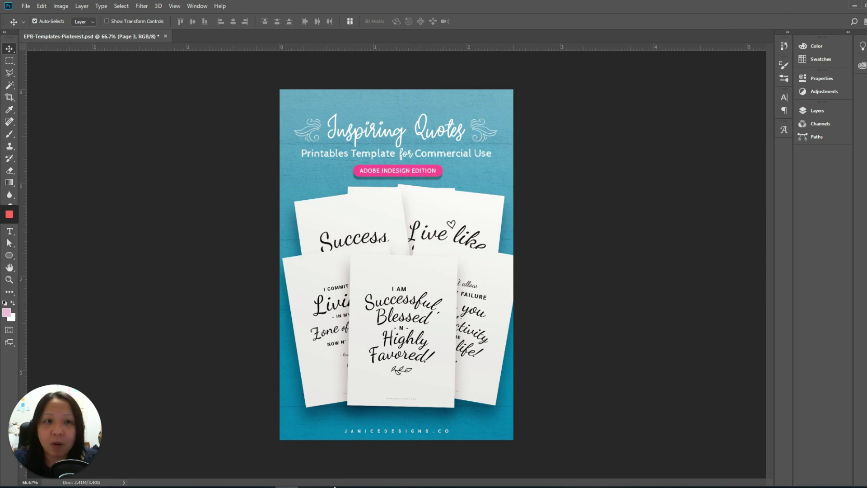
mouse_move(334, 487)
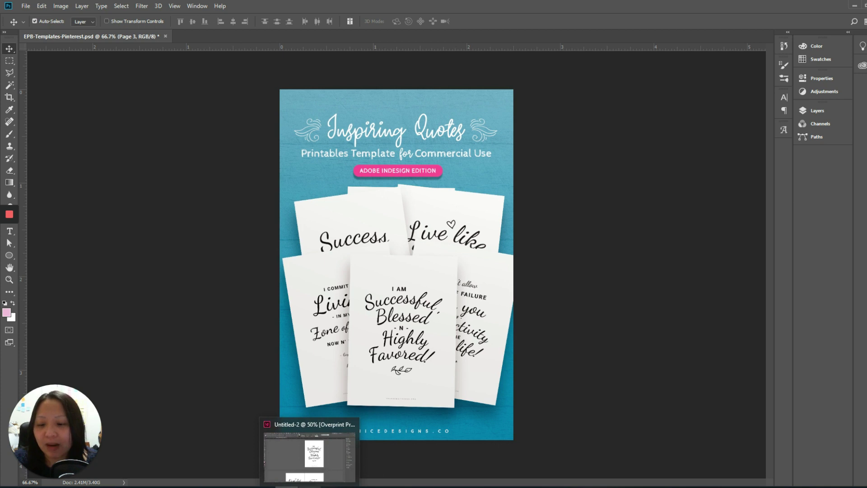
left_click(317, 486)
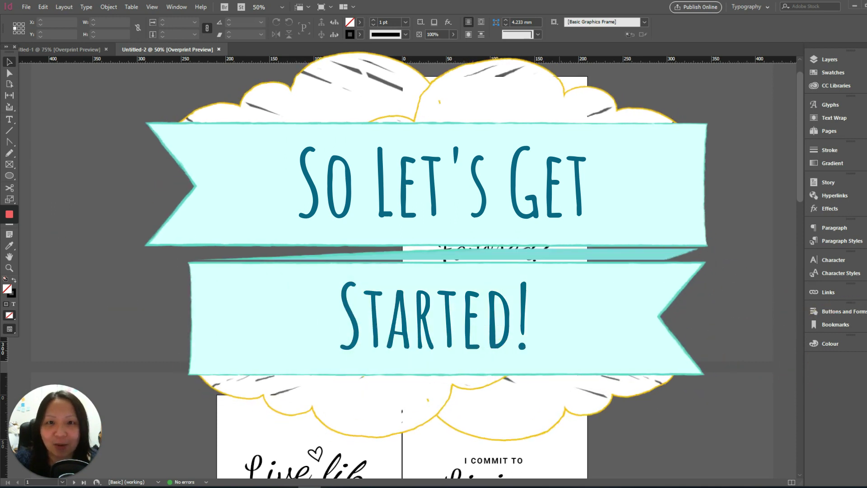
Look through the quote pages down to the spread with "Success is inevitable!" and inspect its top text line
scroll(557, 315, "down", 3)
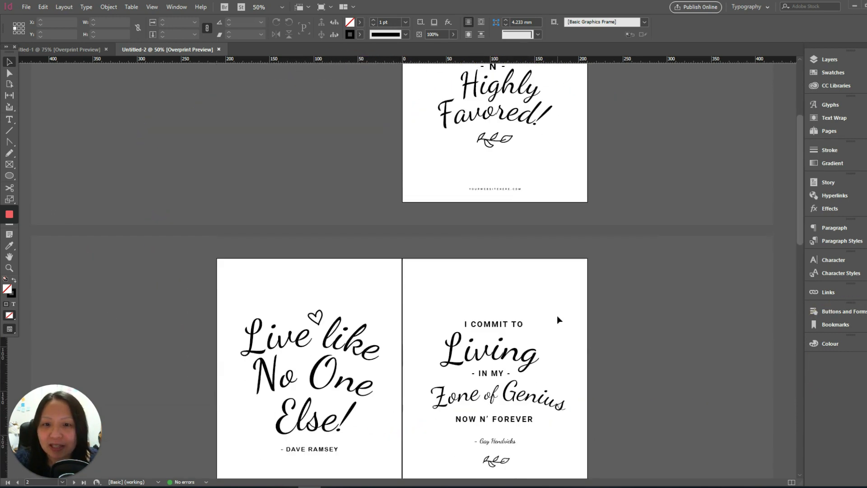
scroll(557, 315, "down", 15)
scroll(557, 315, "up", 5)
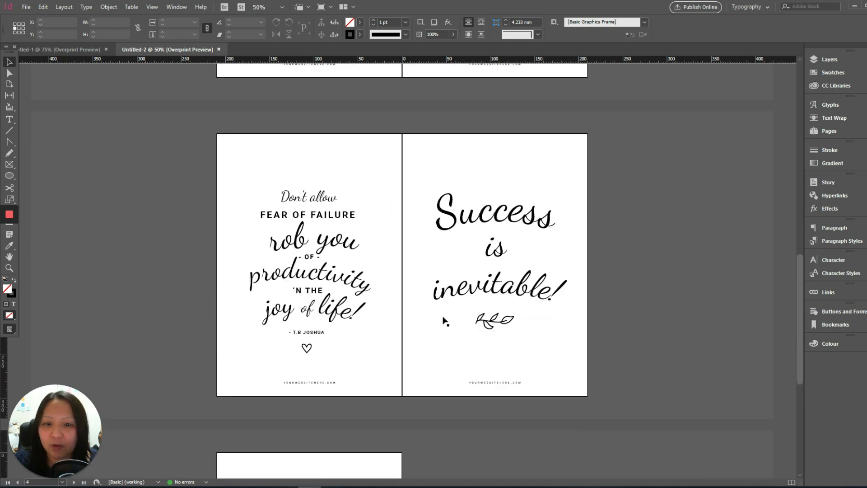
left_click(529, 180)
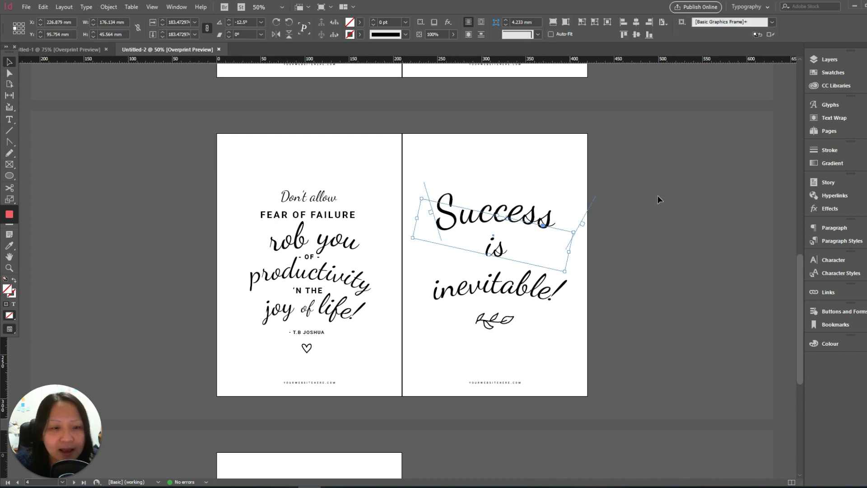
left_click(654, 194)
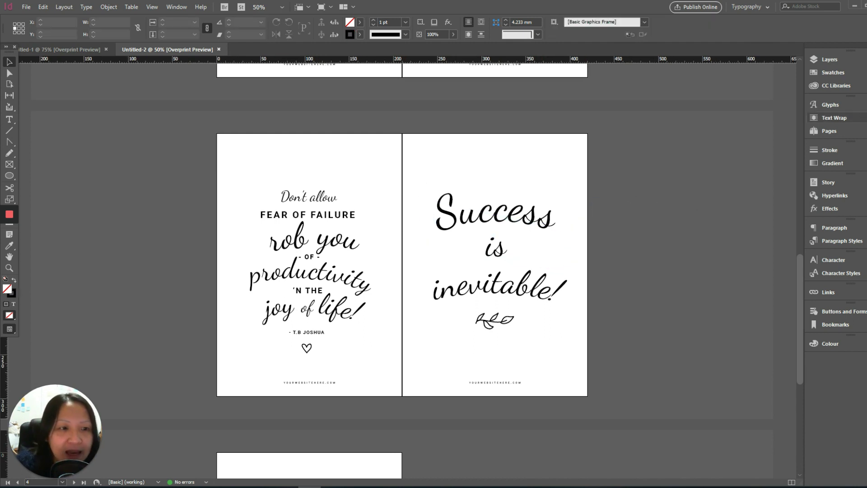
Duplicate page 5, the "Success is inevitable!" page, to the end of the document
left_click(816, 131)
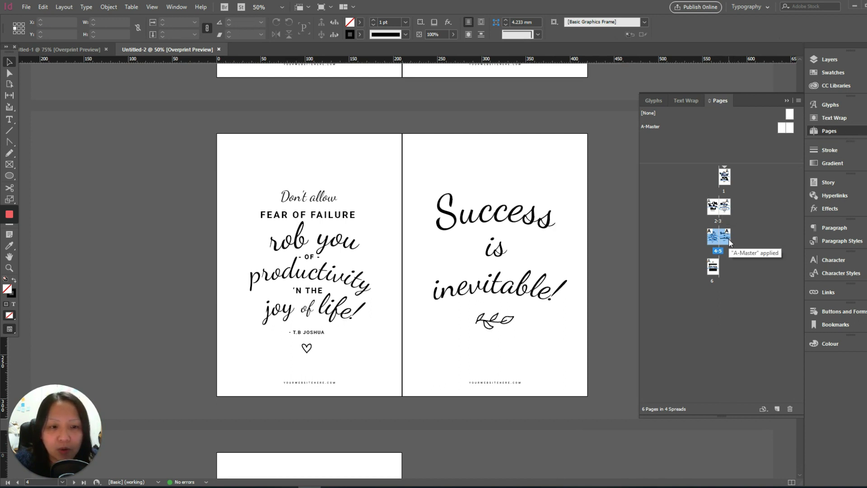
double_click(506, 244)
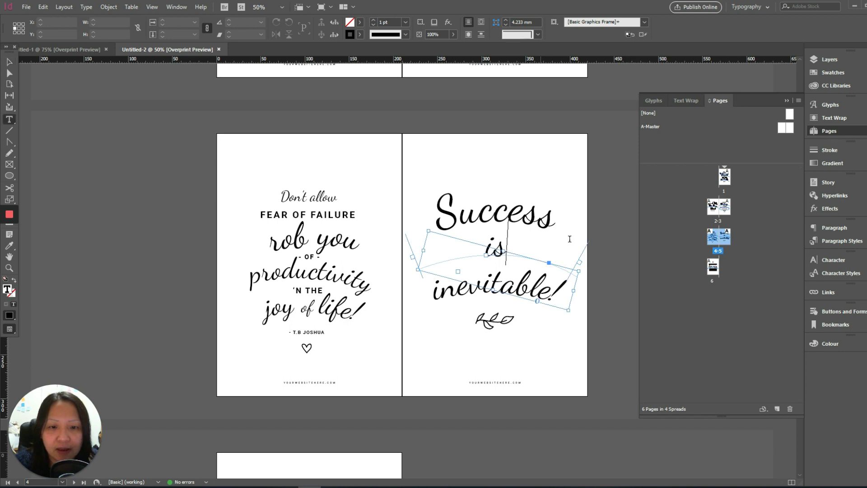
left_click(725, 239)
left_click_drag(725, 238, 778, 410)
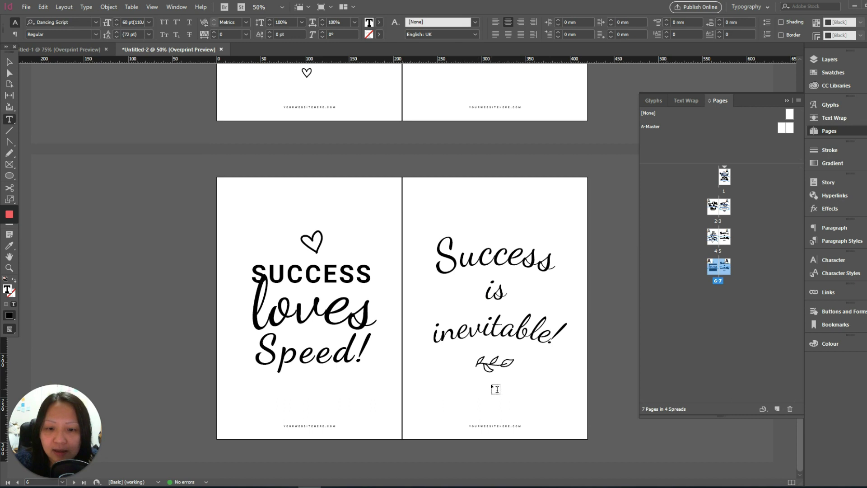
Delete the leaf ornament below the quote on the duplicated page 7
key("v")
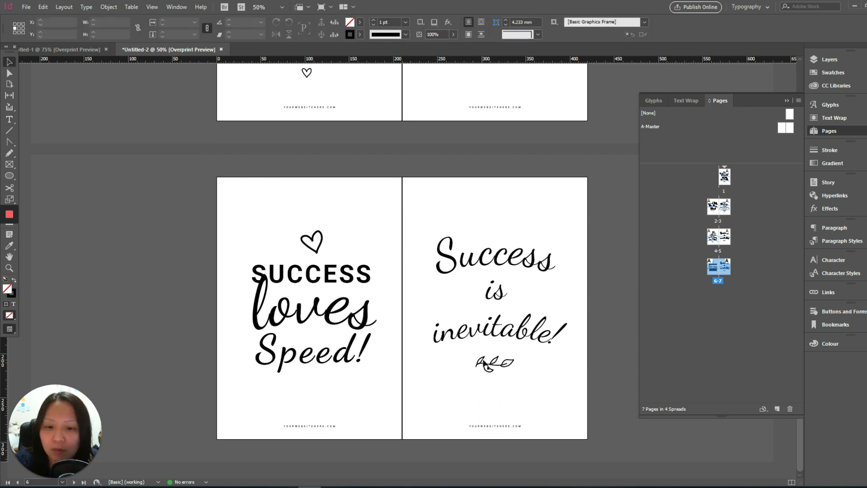
left_click(488, 365)
key("Delete")
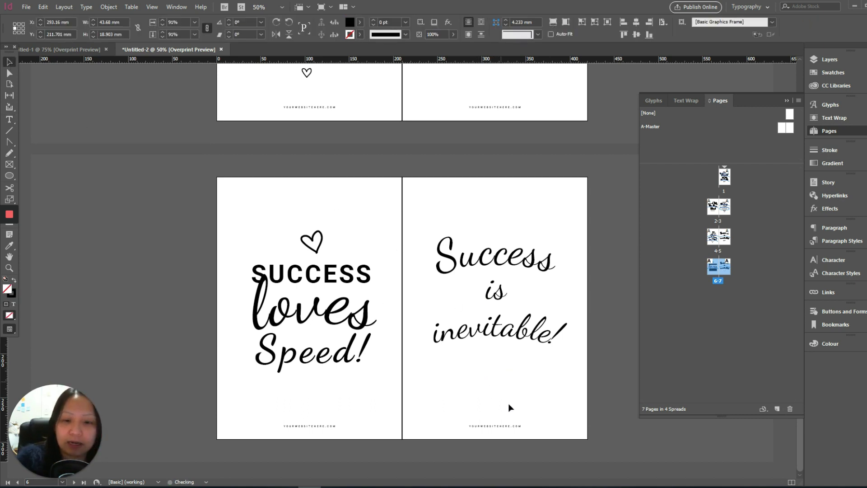
Apply the [None] master to page 7 to remove its website footer
left_click_drag(508, 435, 524, 435)
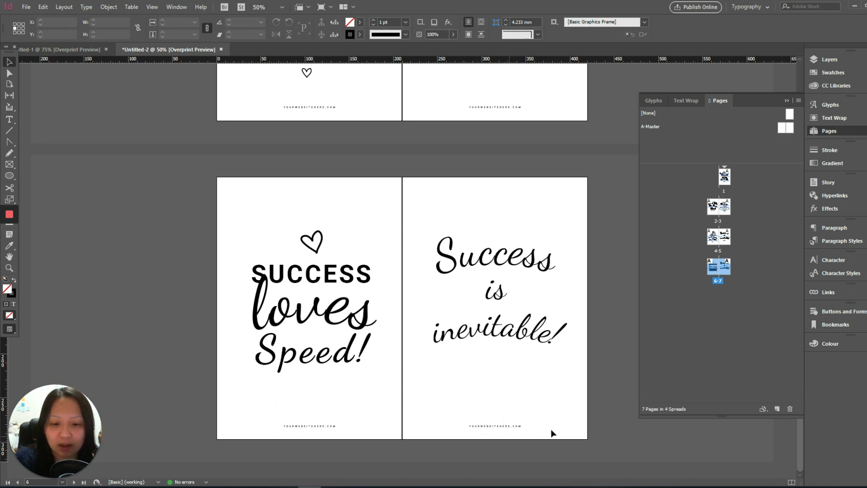
left_click(789, 114)
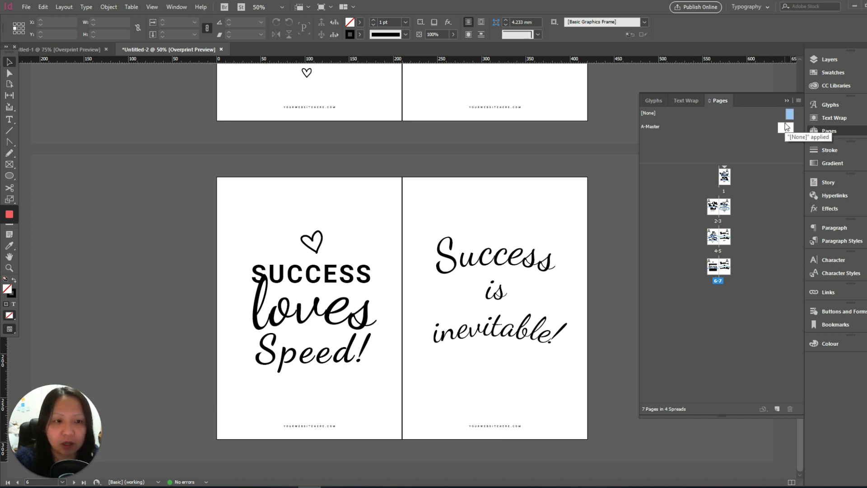
left_click(725, 125)
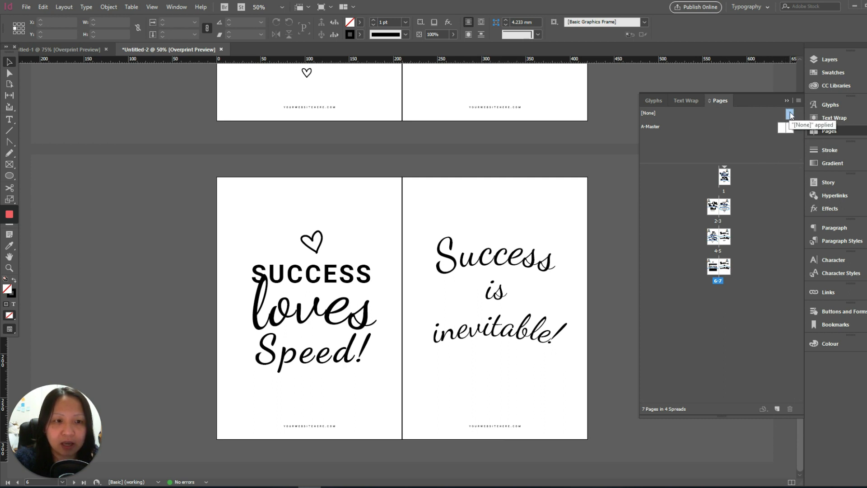
left_click_drag(790, 112, 725, 267)
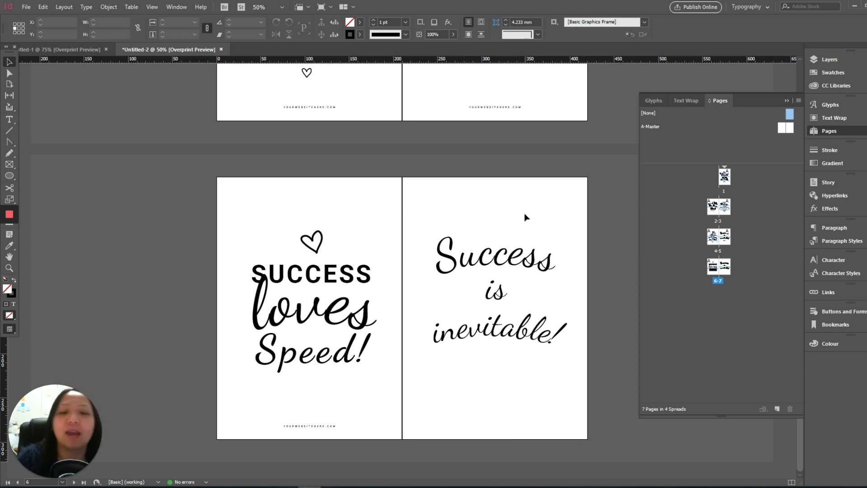
Turn all three lines of "Success is inevitable!" on page 7 into outlined lettering with no text fill and a black 1 pt stroke
left_click(524, 264)
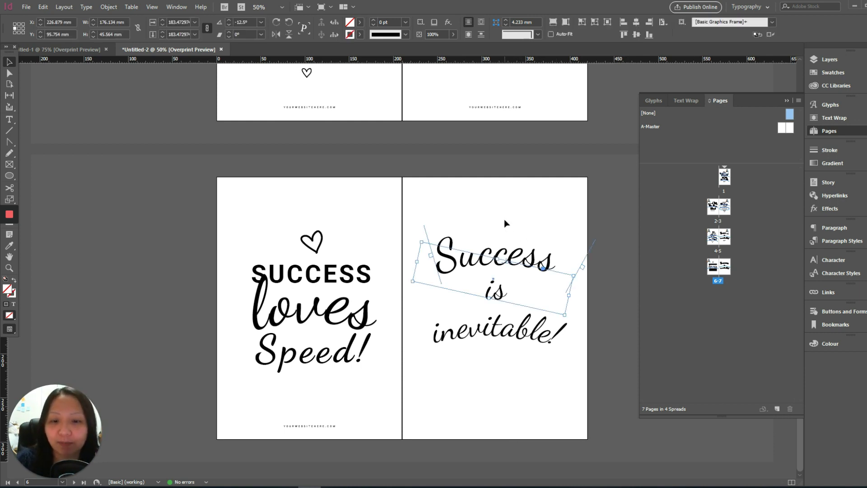
left_click(451, 221)
mouse_move(506, 271)
left_mouse_down()
mouse_move(530, 354)
mouse_move(512, 279)
left_mouse_up()
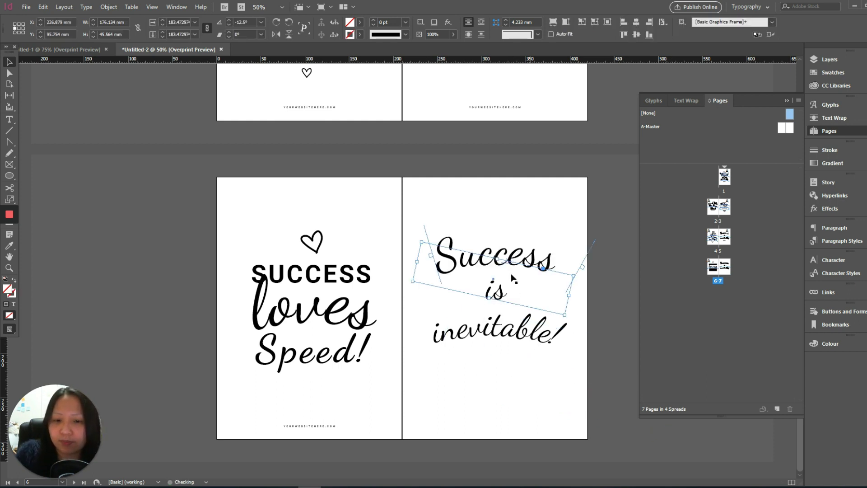
left_click_drag(415, 208, 590, 371)
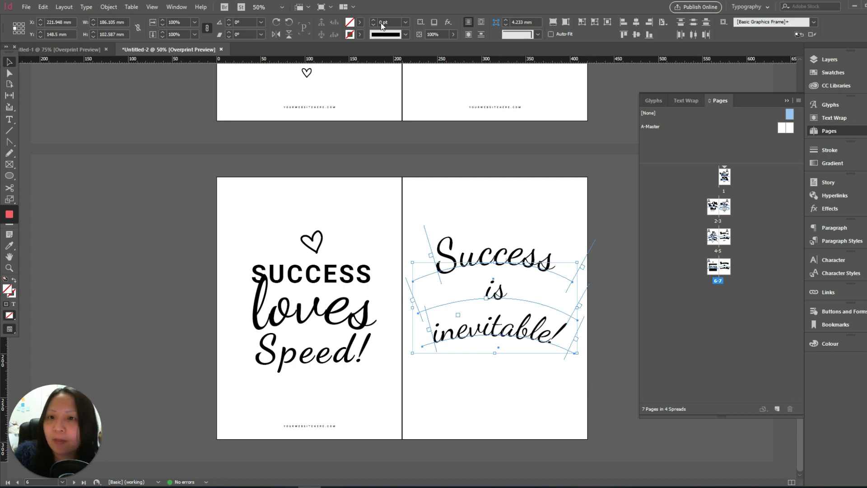
left_click(360, 22)
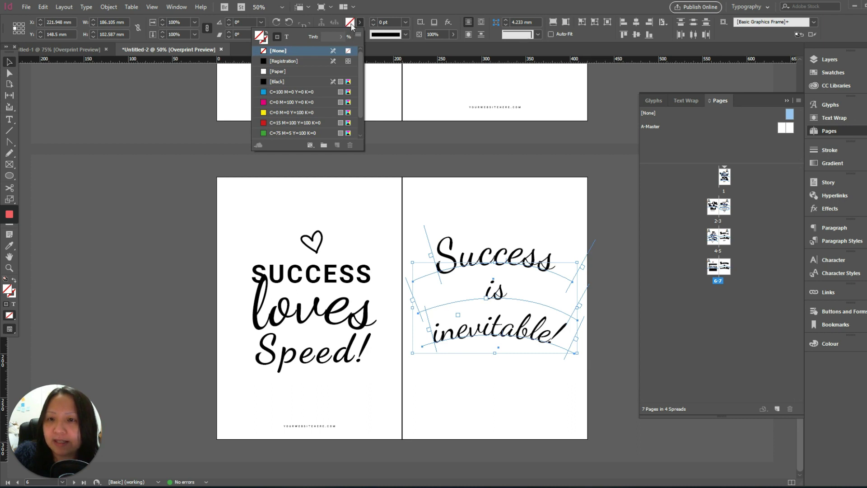
left_click(287, 38)
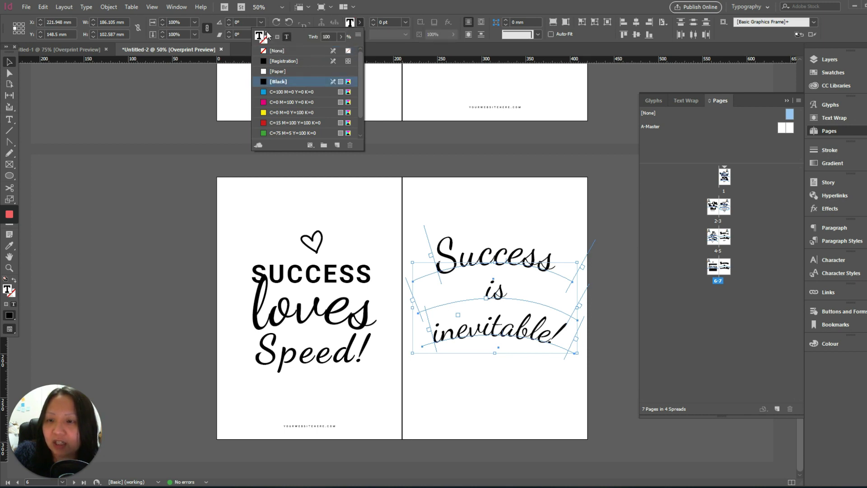
left_click(277, 50)
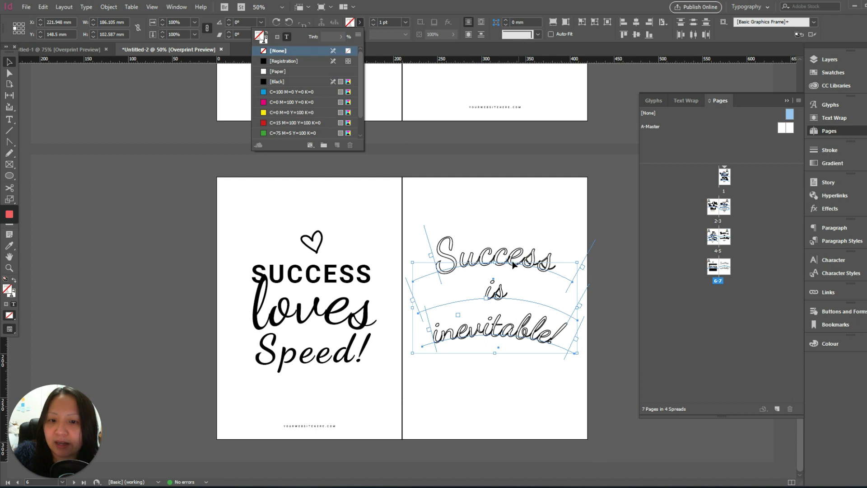
left_click(490, 212)
left_click(489, 205)
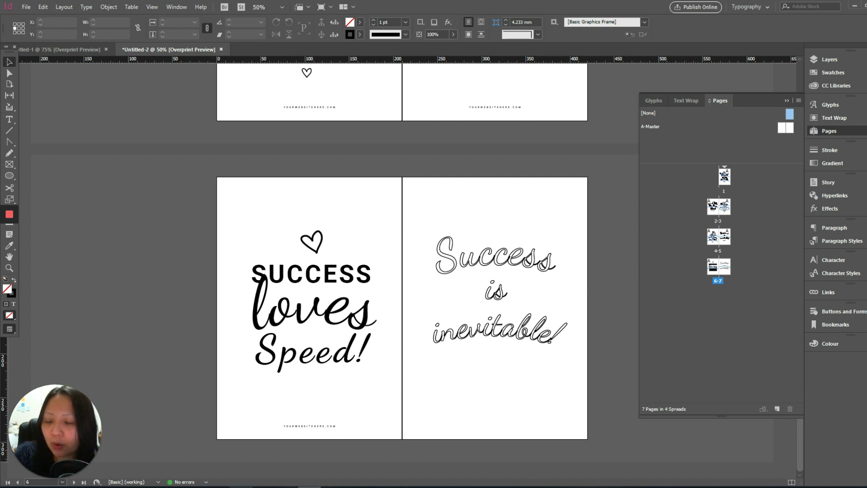
Switch to Illustrator and copy mandala number 11 from the MANDALA [Converted].eps sheet
mouse_move(241, 486)
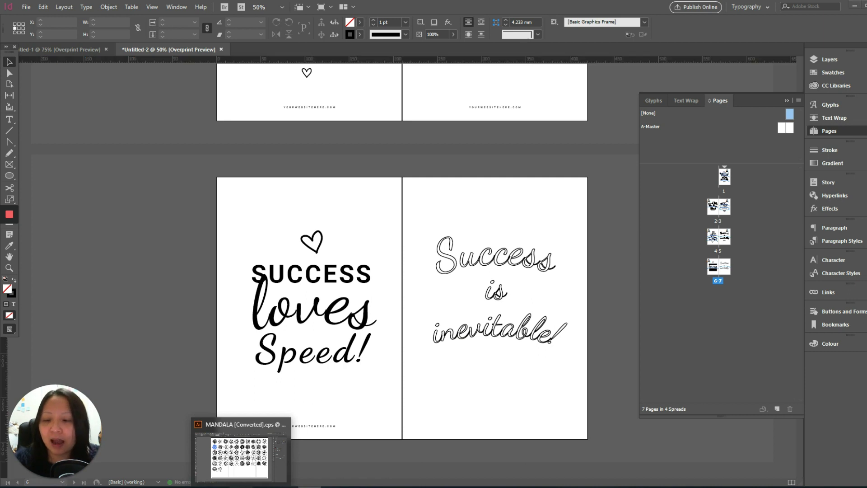
left_click(239, 456)
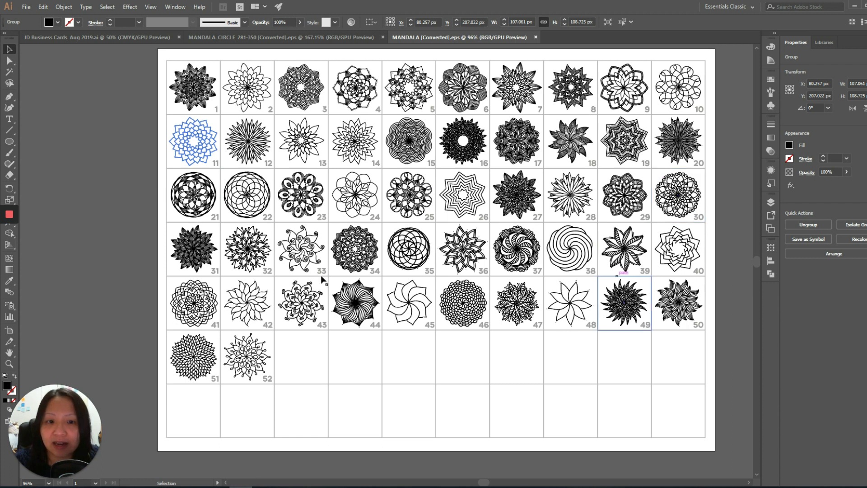
left_click(126, 152)
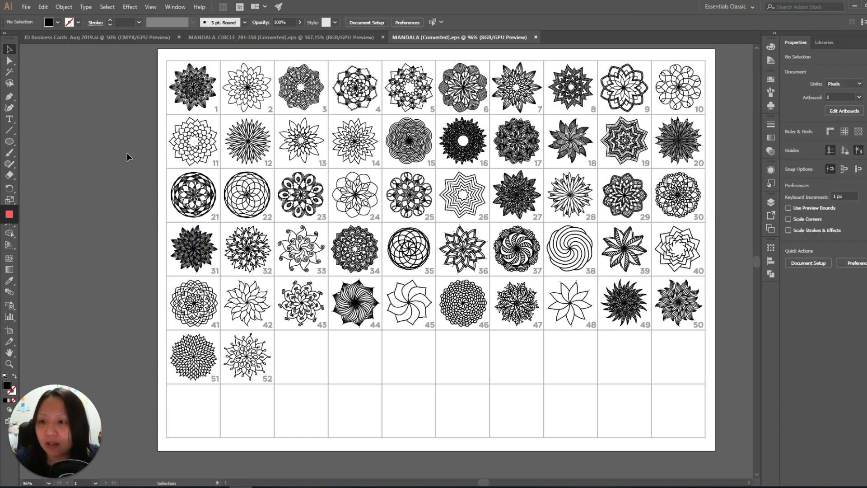
left_click(200, 131)
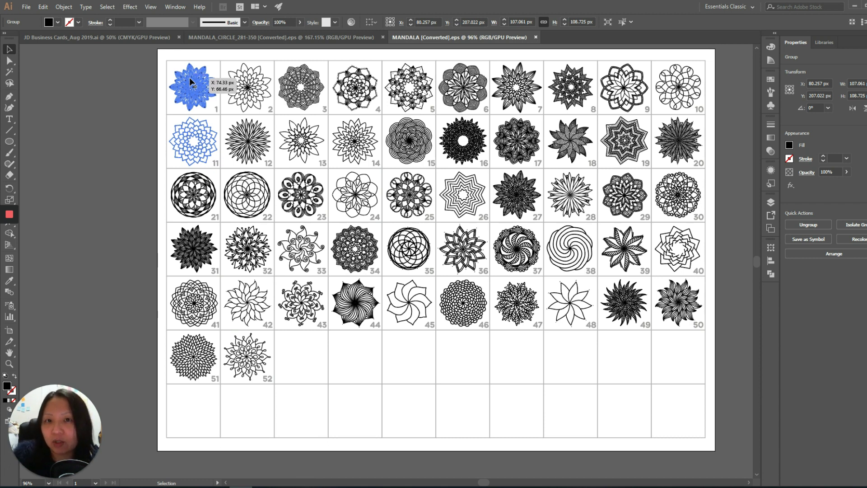
left_click(126, 66)
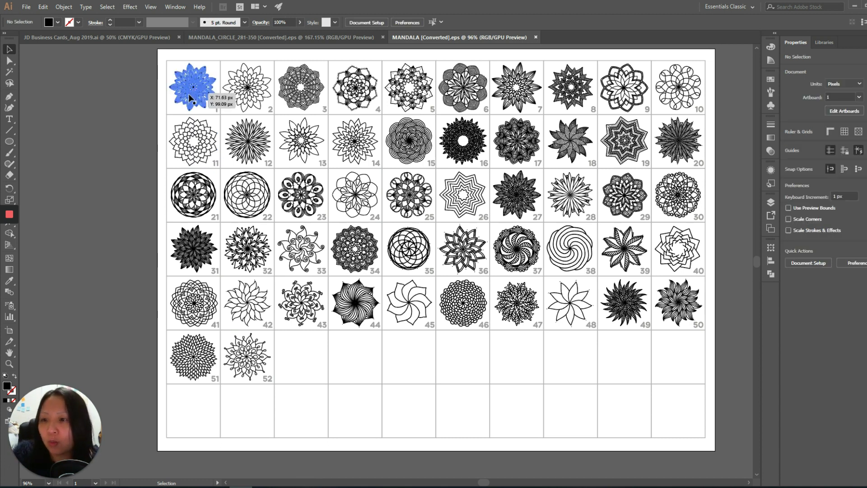
left_click(192, 136)
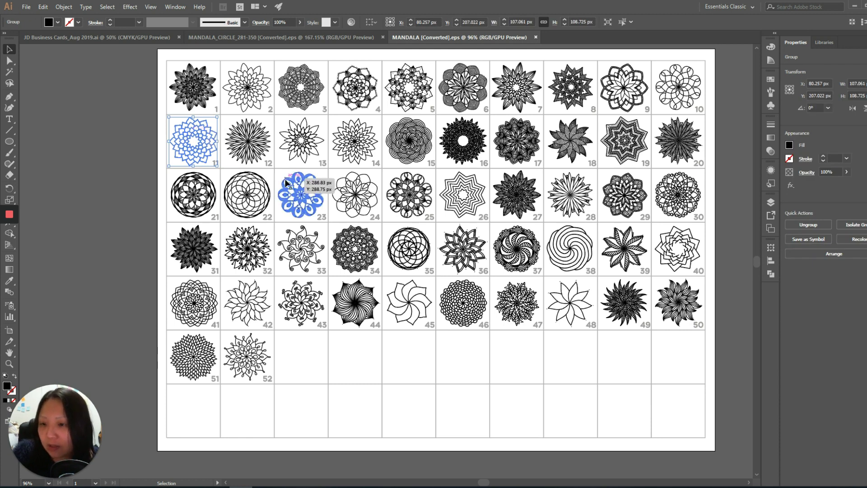
Switch to InDesign and paste the copied mandala onto the spread of pages 6-7
left_click(854, 5)
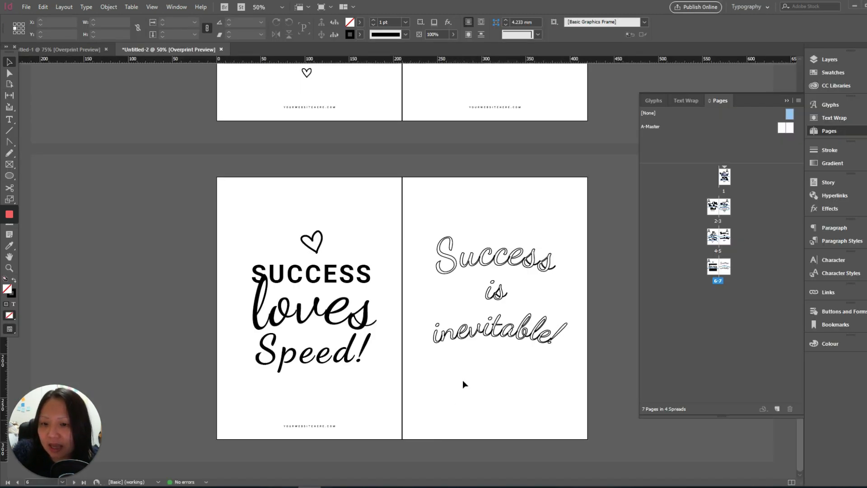
left_click(504, 221)
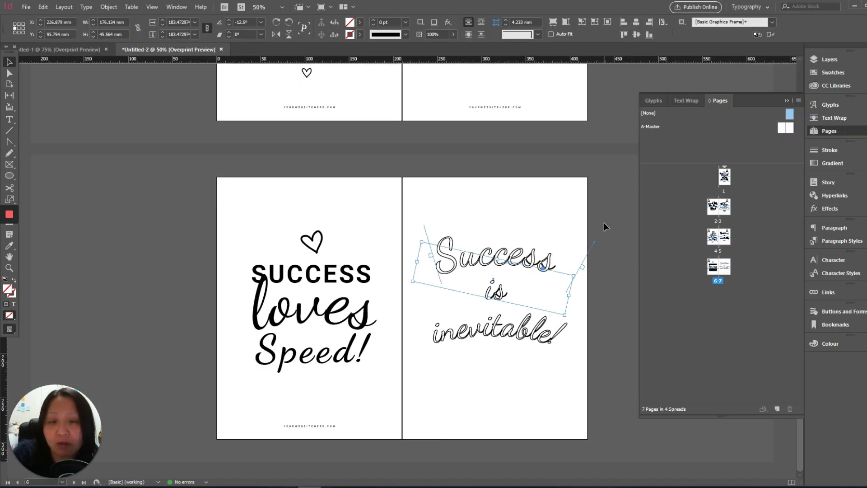
left_click(582, 227)
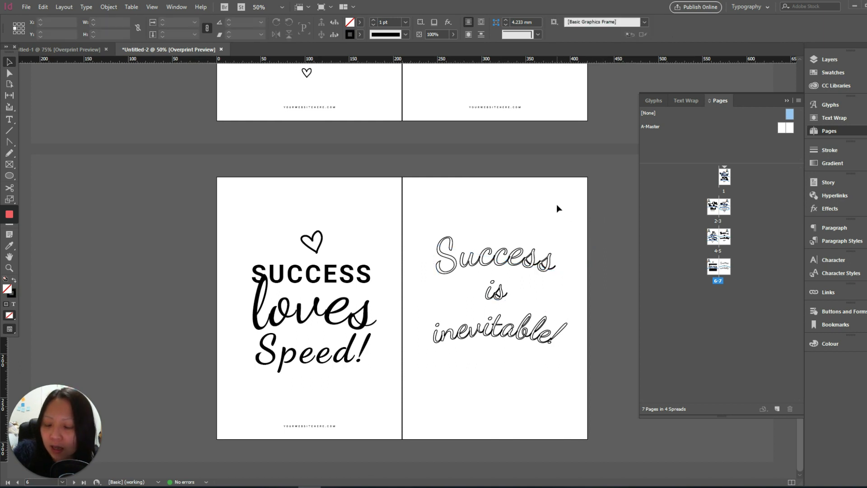
key("ctrl+v")
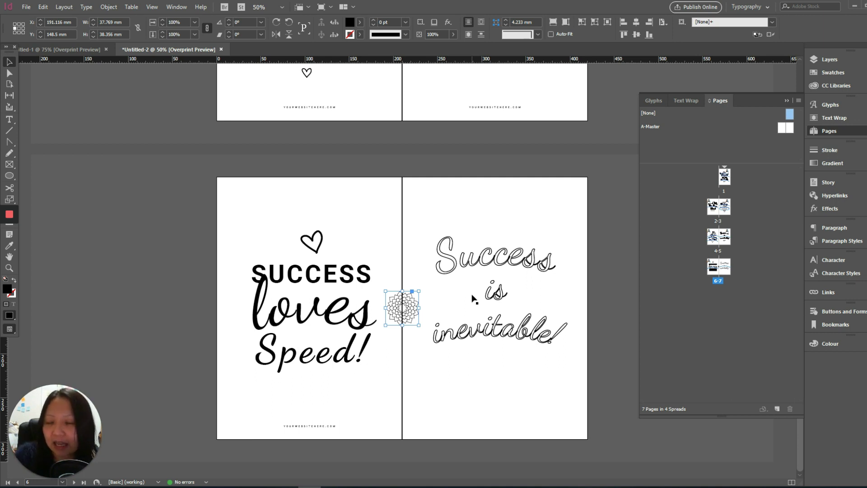
Enlarge the pasted mandala proportionally to about 345 × 350 mm and collapse the page overview
left_click_drag(420, 325, 554, 408)
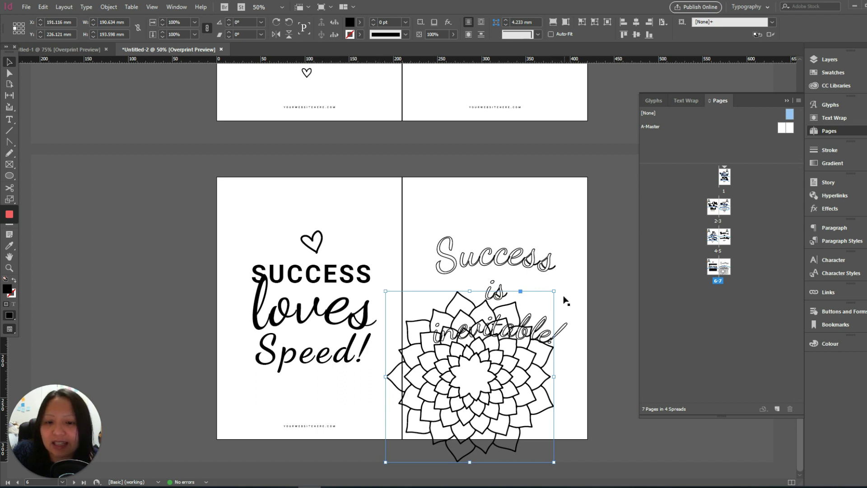
left_click_drag(554, 292, 646, 174)
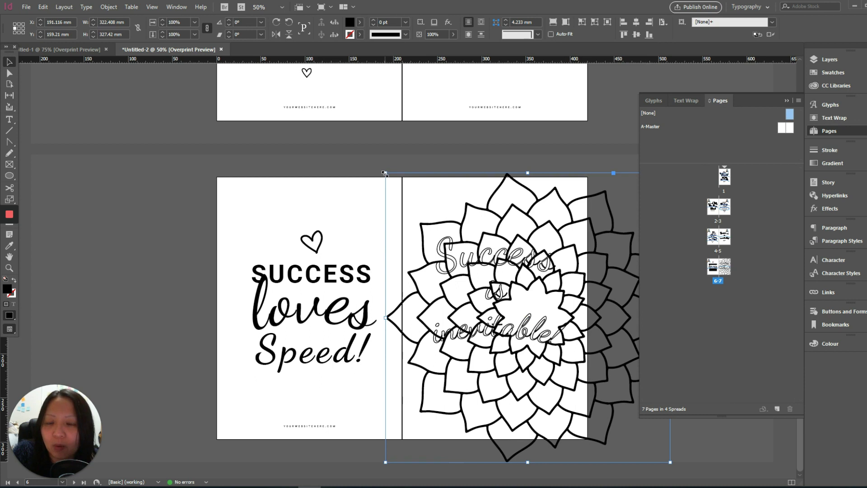
left_click_drag(386, 173, 366, 152)
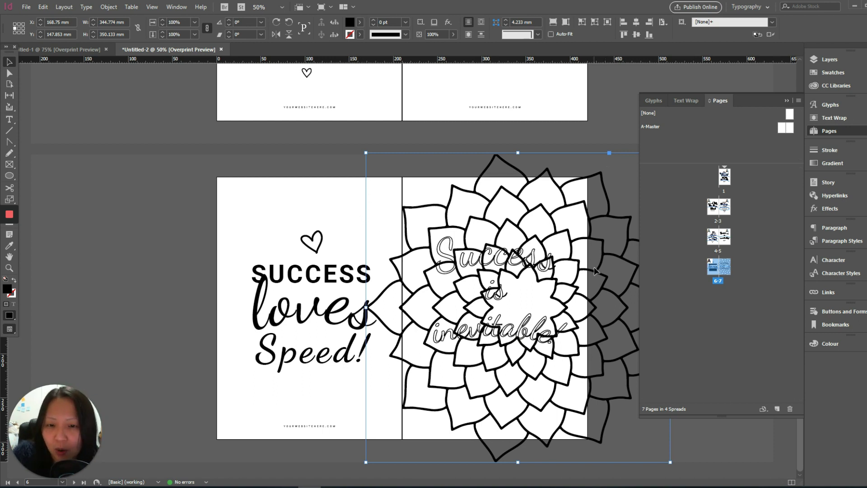
left_click(797, 95)
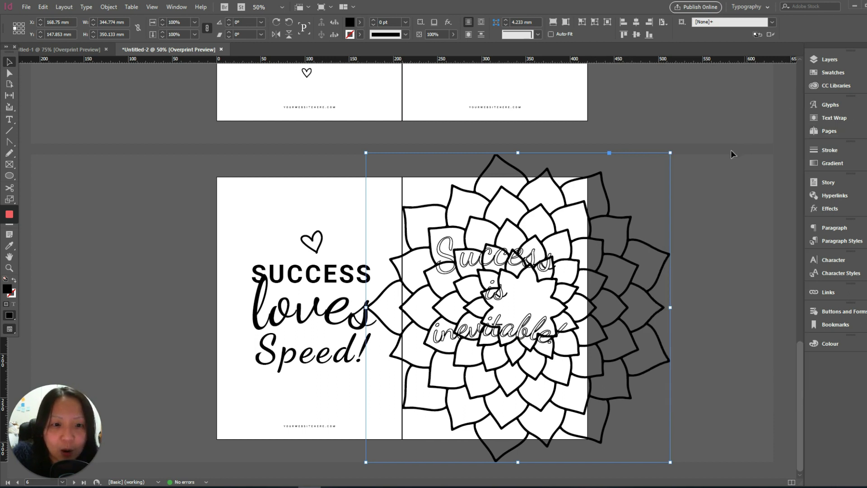
Resize the mandala to about 334 × 339 mm and center it over the quote so it covers page 7
left_click_drag(668, 152, 567, 236)
left_click_drag(365, 237, 309, 174)
key("ctrl+shift+a")
left_click_drag(472, 196, 489, 187)
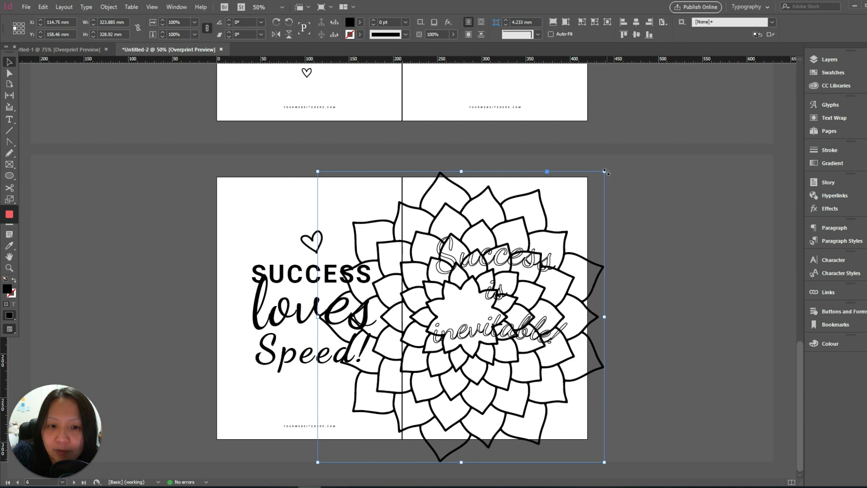
mouse_move(606, 171)
left_mouse_down()
mouse_move(619, 156)
mouse_move(612, 167)
left_mouse_up()
left_click_drag(573, 234, 593, 228)
left_click(663, 217)
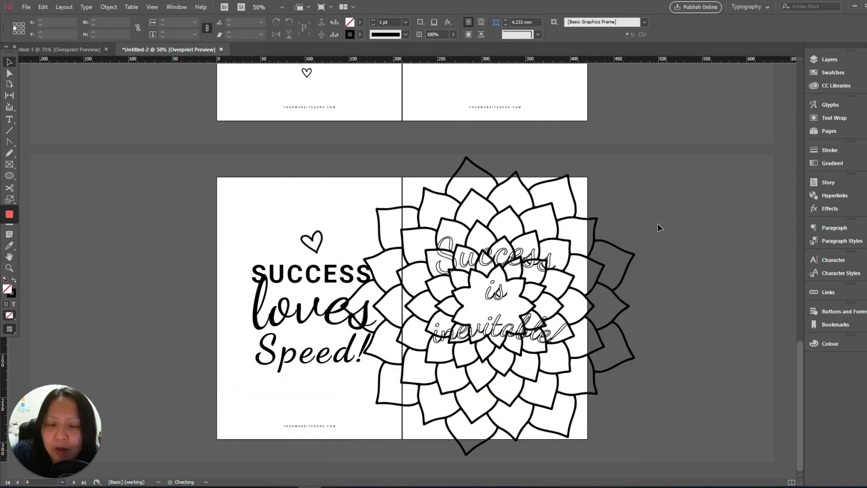
Try narrowing the mandala to 280 mm so it ends at page 7's outer edge, and undo it
left_click(581, 221)
left_click_drag(633, 307, 588, 306)
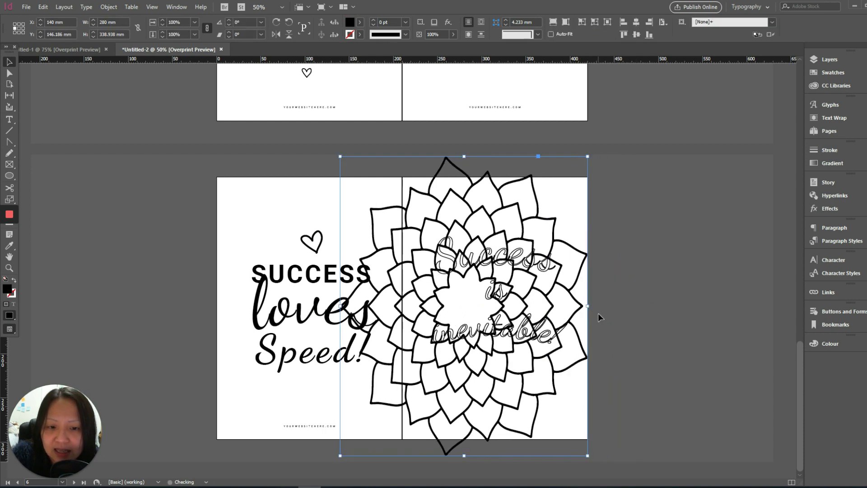
key("ctrl+z")
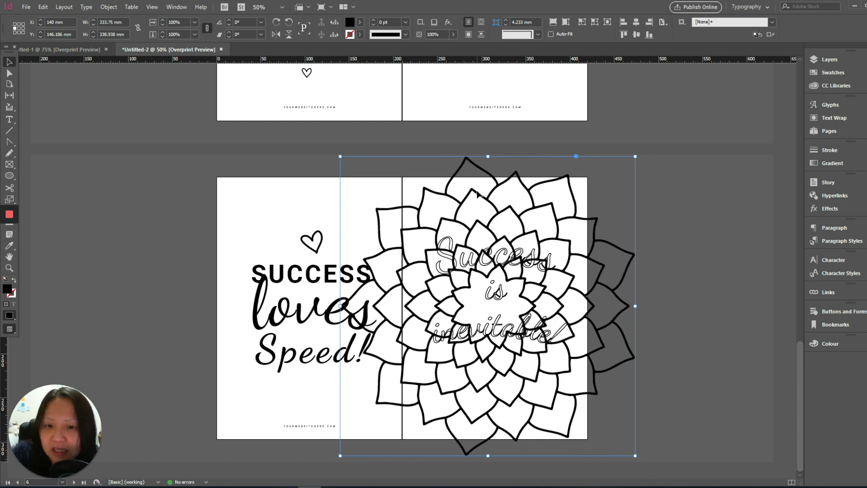
Draw a 210 × 297 mm rectangle that exactly covers page 7
left_click(10, 166)
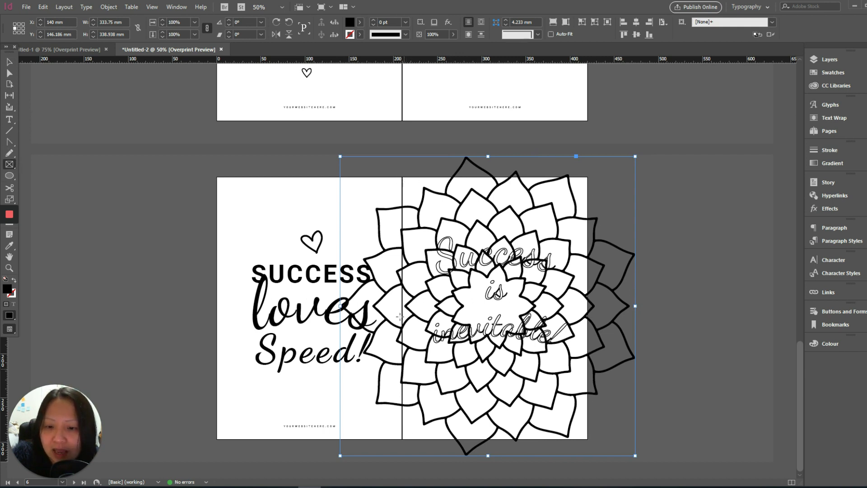
left_click(9, 176)
left_click_drag(9, 178, 27, 186)
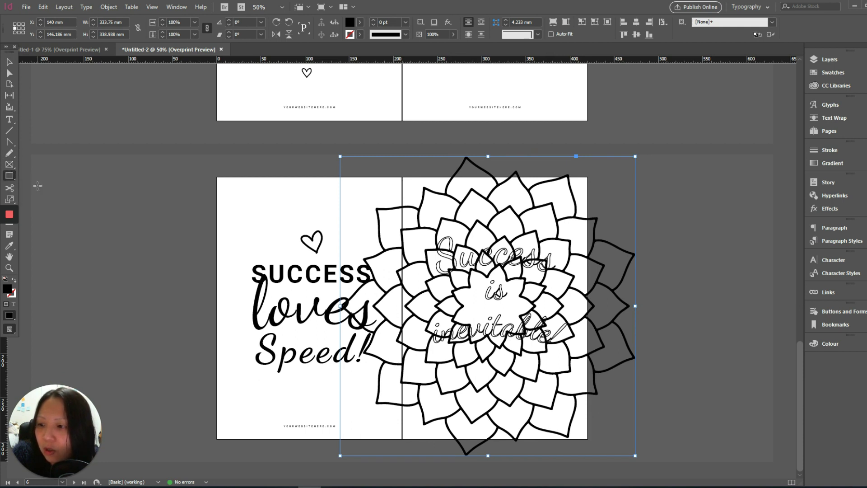
left_click_drag(402, 178, 588, 439)
left_click(9, 61)
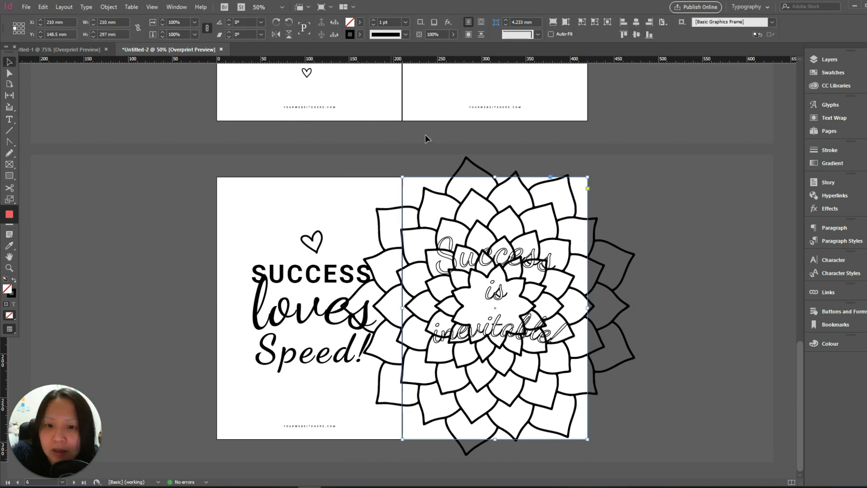
Cut the mandala and paste it into the page-sized rectangle so the overhang is cropped at the page edges
left_click(722, 205)
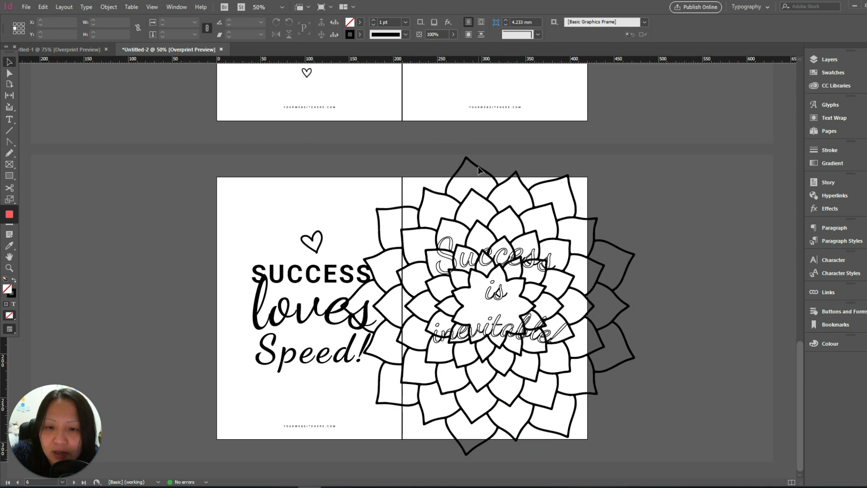
left_click(480, 170)
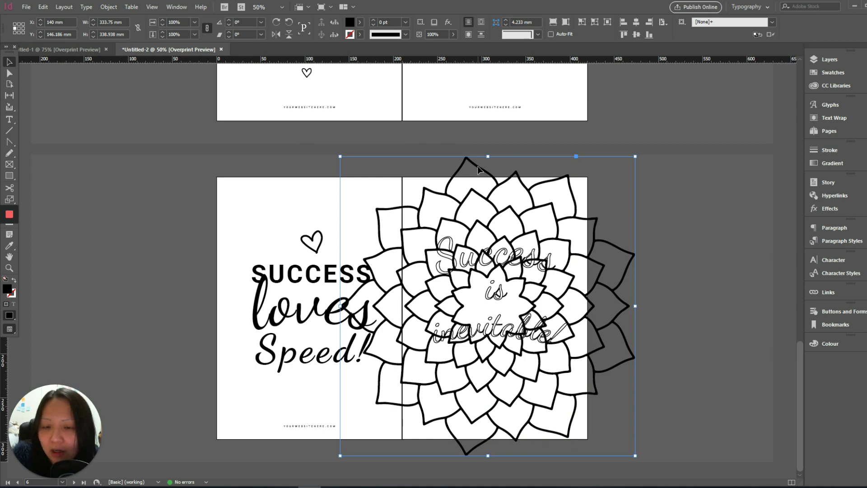
key("Delete")
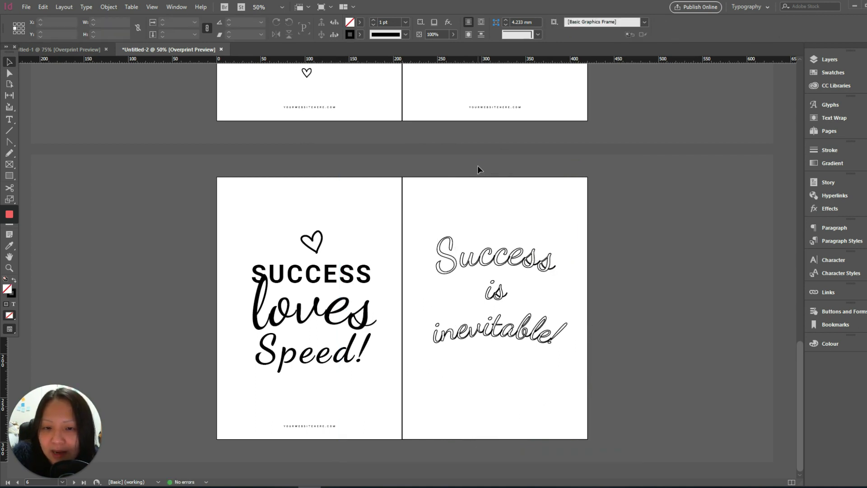
left_click(495, 177)
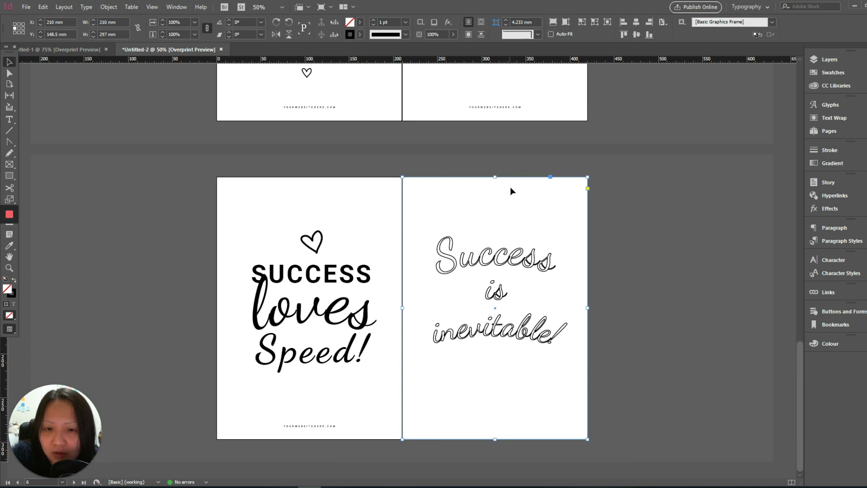
right_click(510, 188)
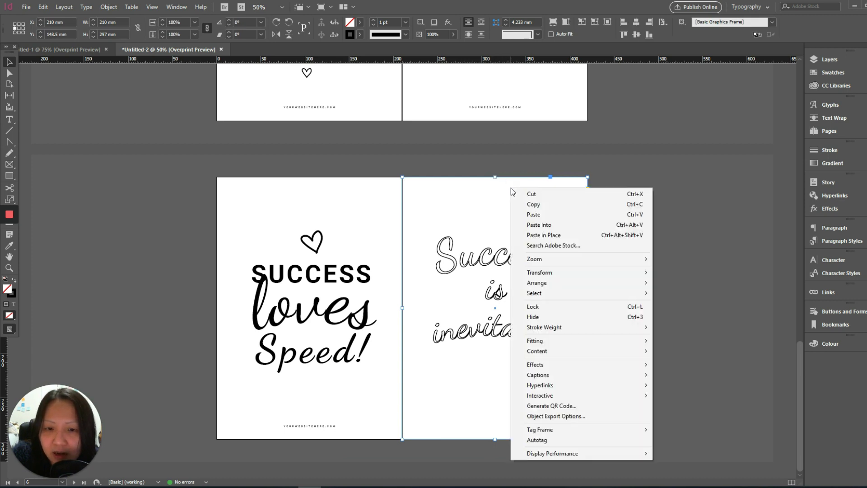
left_click(565, 226)
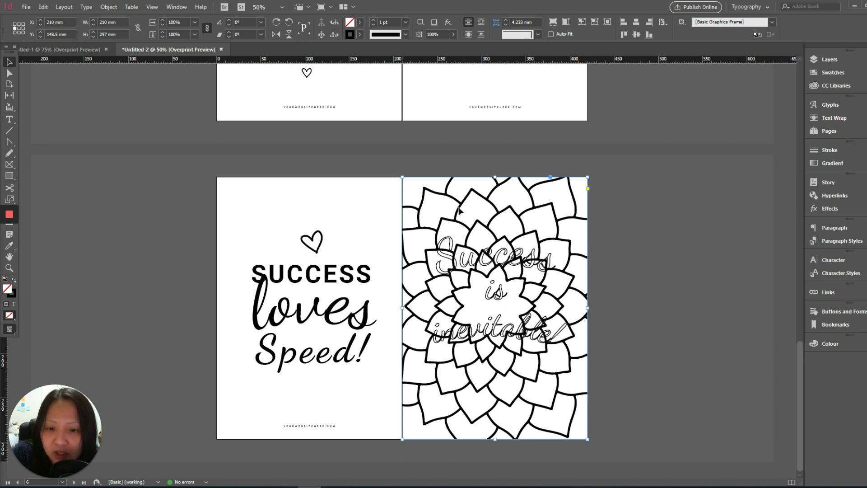
left_click(684, 244)
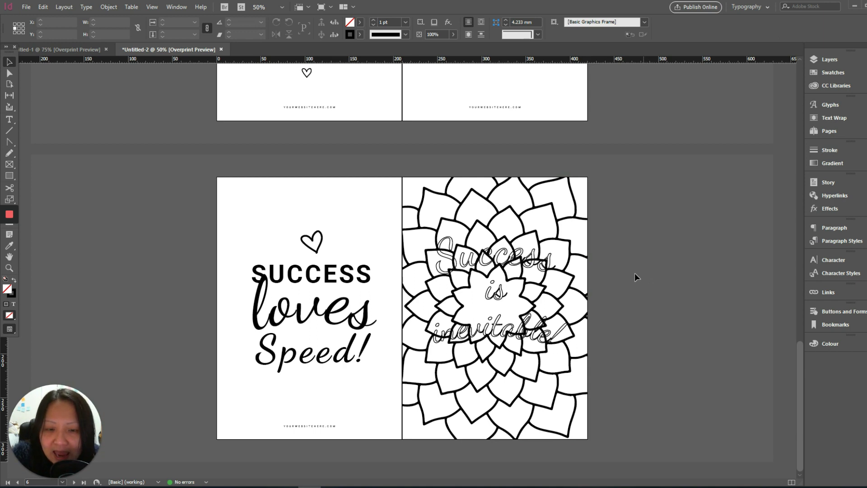
Select the mandala inside its page 7 frame and try shifting it within the crop
left_click(578, 219)
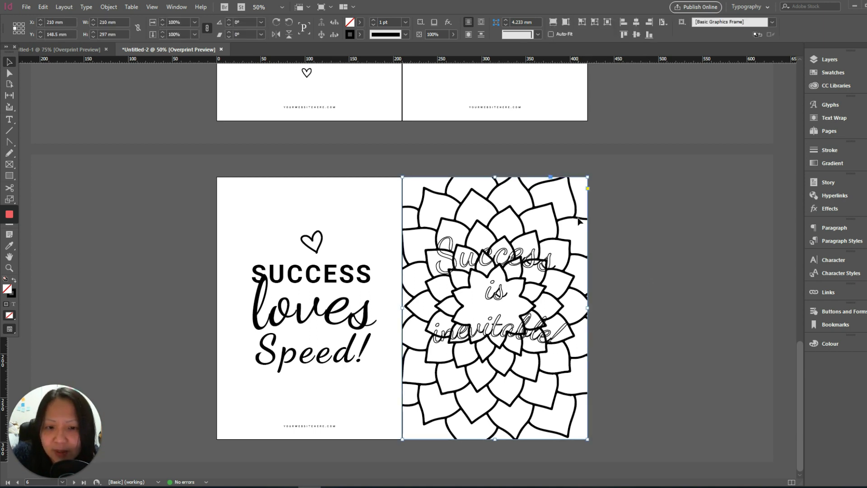
double_click(578, 219)
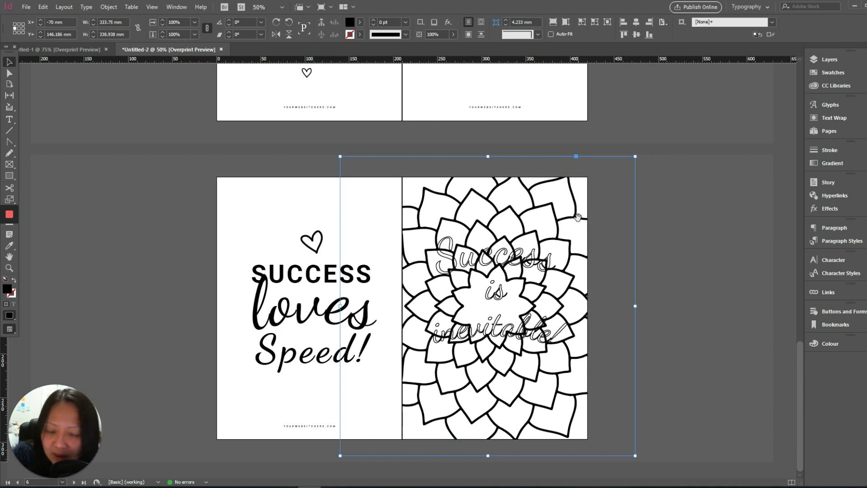
left_click(670, 224)
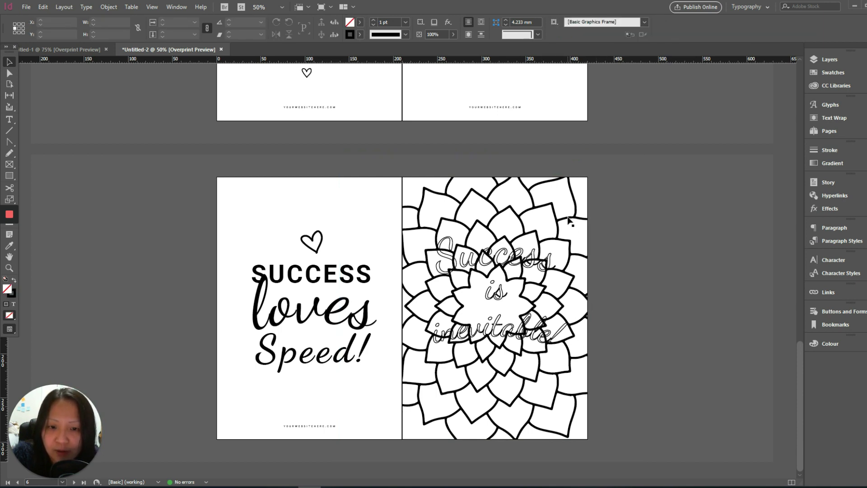
mouse_move(569, 220)
left_mouse_down()
mouse_move(542, 231)
mouse_move(565, 216)
left_mouse_up()
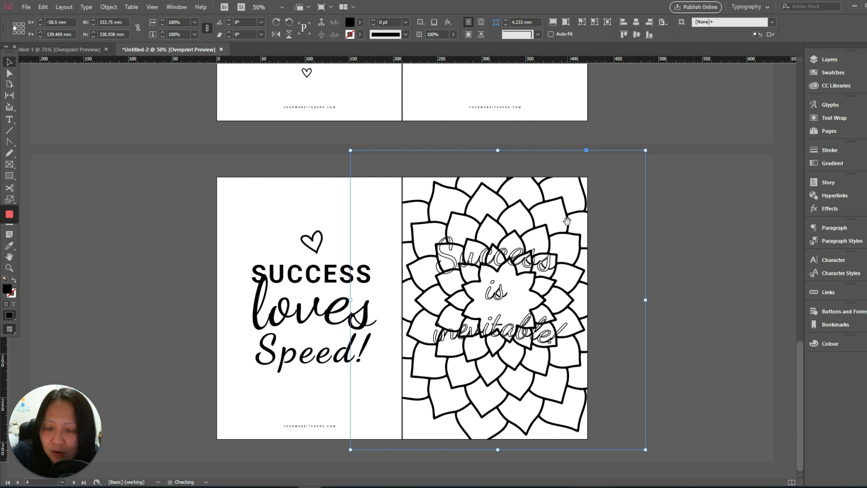
left_click(711, 239)
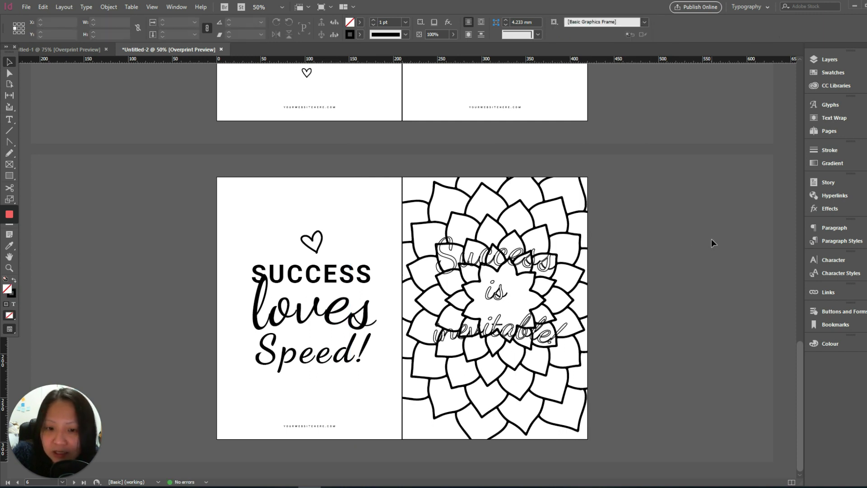
Undo the shifts of the mandala inside its frame, keeping it pasted into the rectangle
key("ctrl+z")
key("ctrl+z")
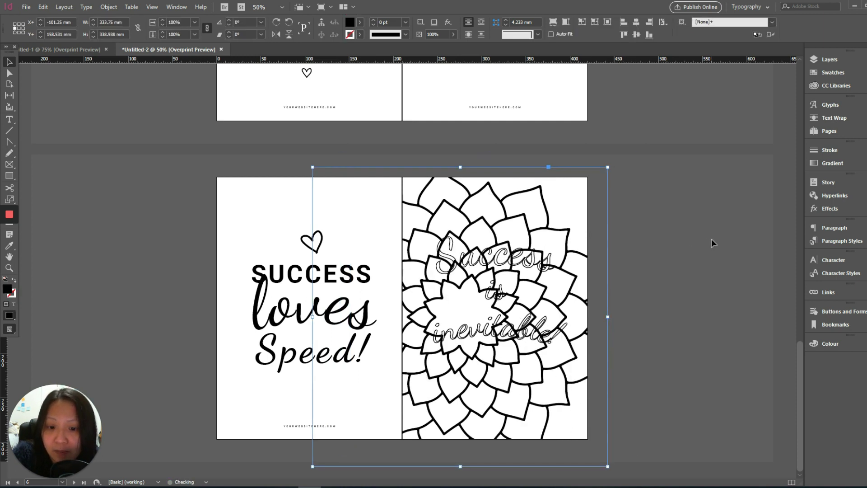
key("ctrl+z")
key("ctrl+z")
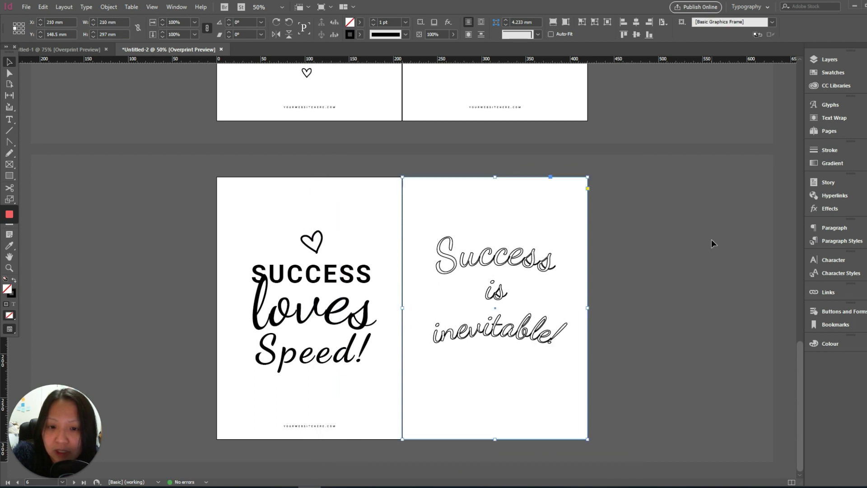
key("ctrl+z")
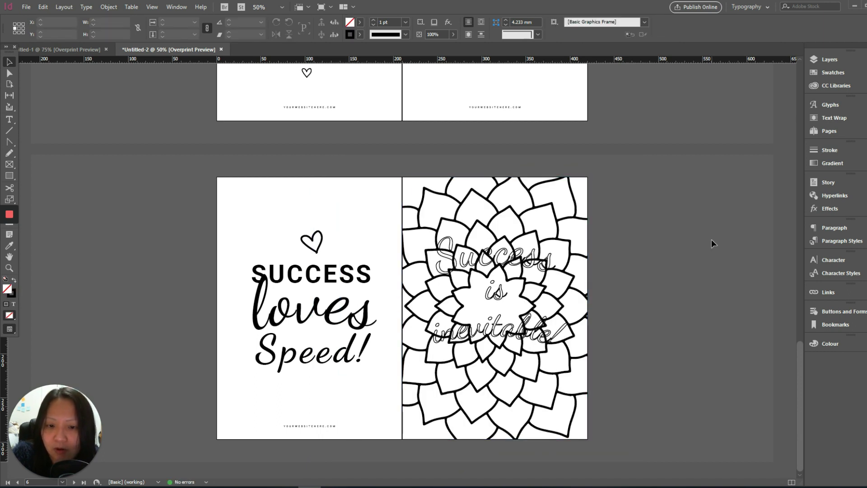
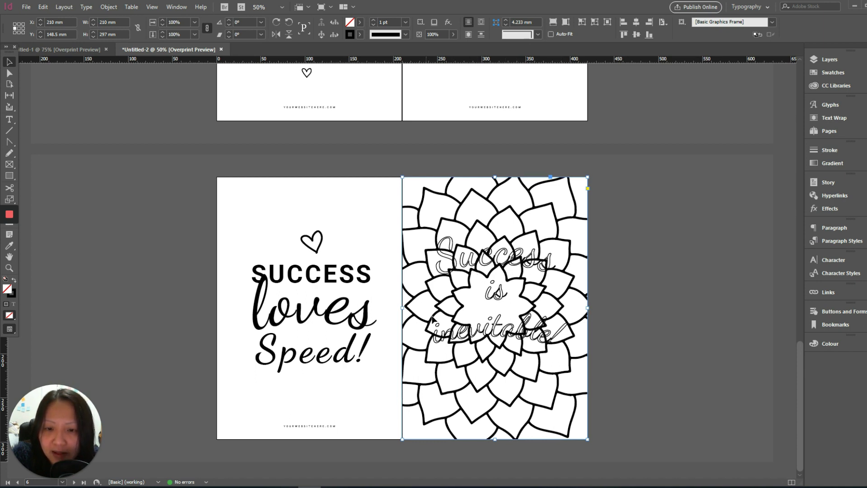
Try moving the "loves" line on page 6 and the mandala frame on page 7, undoing each move
left_click_drag(399, 278, 426, 355)
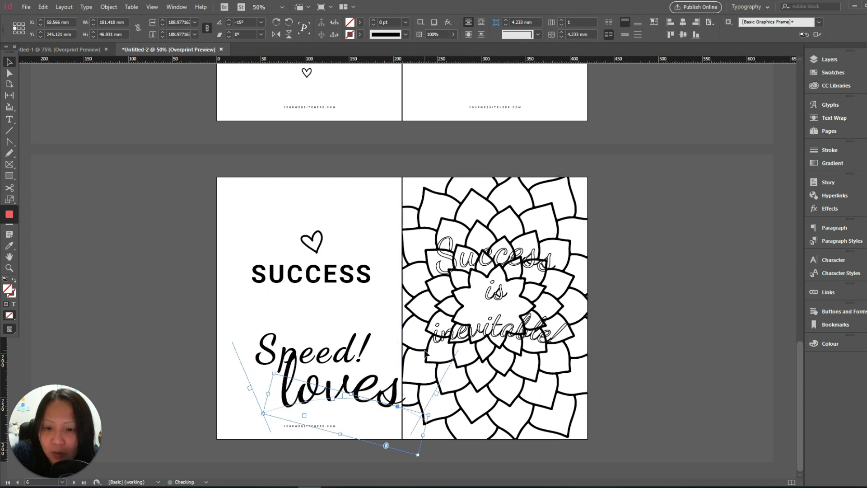
key("ctrl+z")
left_click(656, 277)
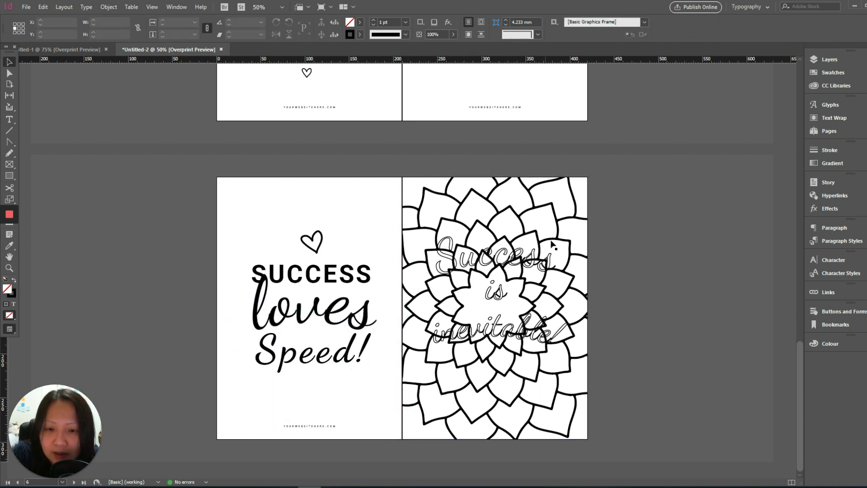
left_click_drag(416, 293, 477, 355)
key("ctrl+z")
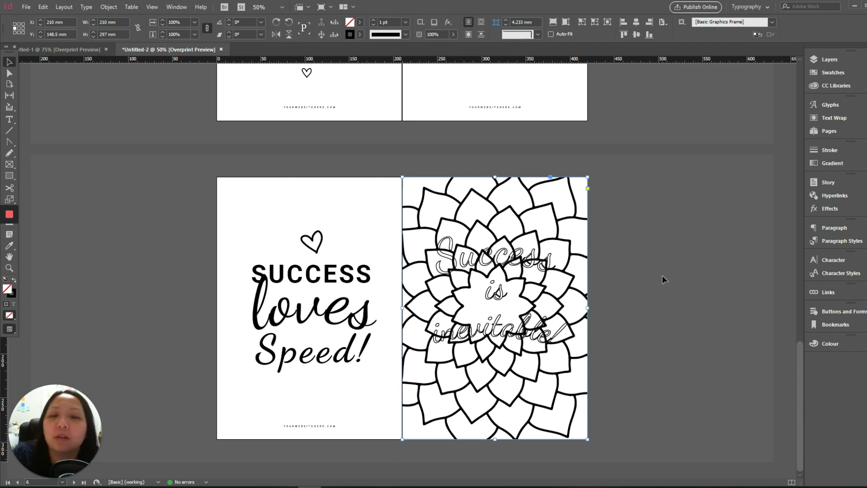
Copy the white flower shape from the Untitled-1 document and paste it over the mandala on page 7 of Untitled-2
left_click(62, 47)
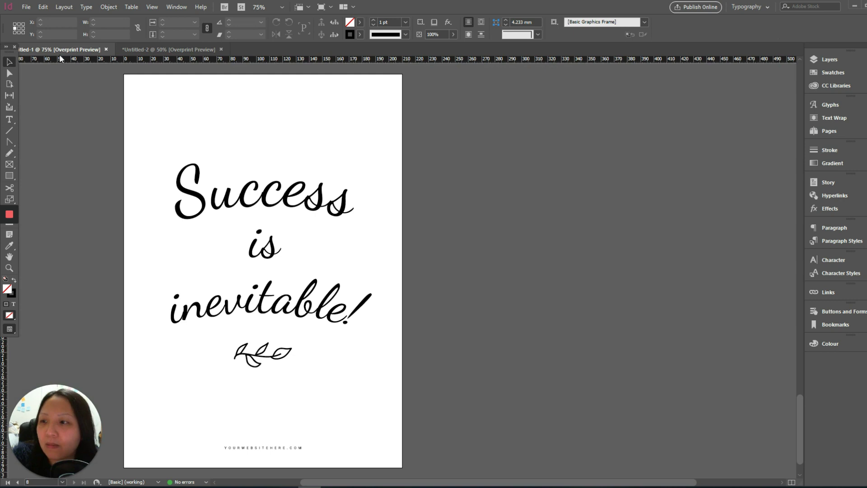
scroll(468, 250, "up", 5)
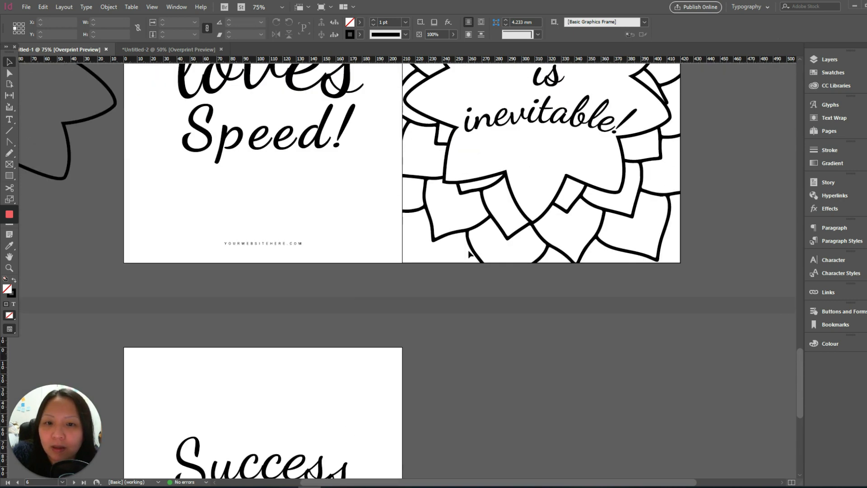
left_click(545, 218)
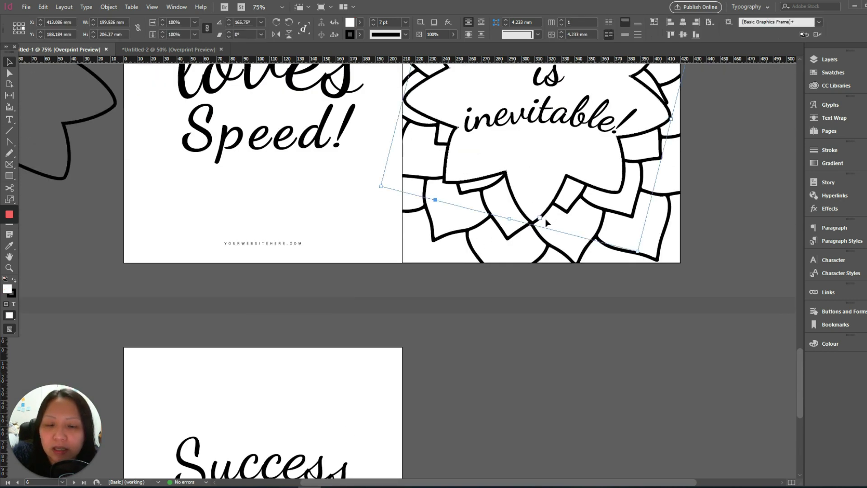
scroll(546, 219, "up", 2)
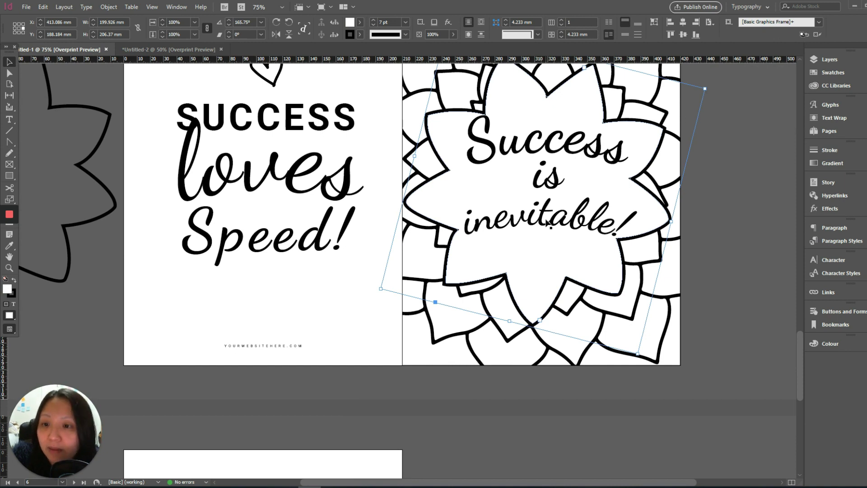
left_click(207, 49)
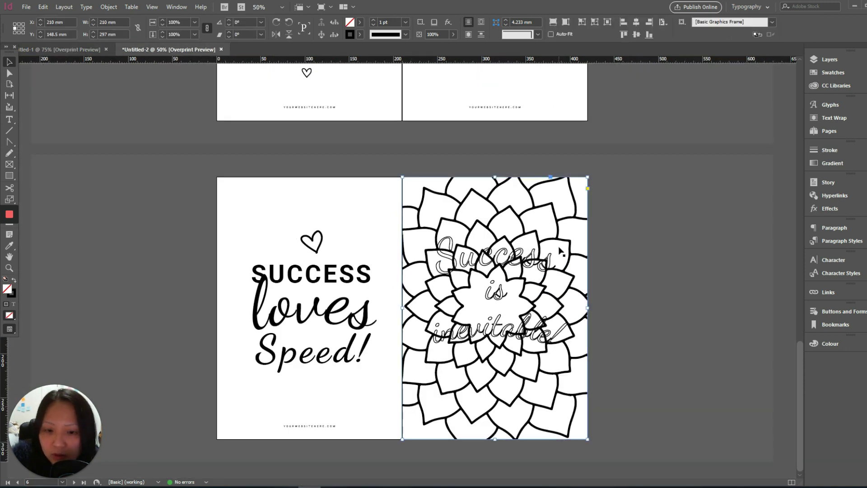
key("ctrl+v")
left_click_drag(468, 267, 545, 285)
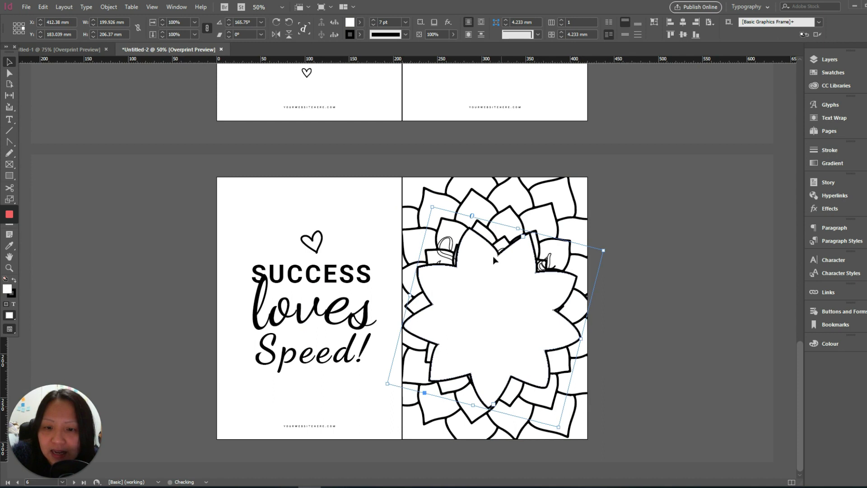
Send the page-sized mandala frame on page 7 to the back of the stacking order
left_click(452, 246)
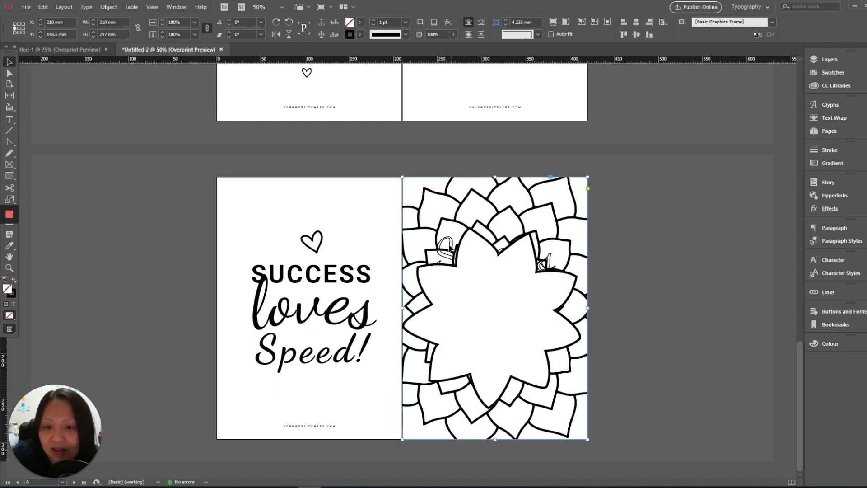
left_click(626, 237)
left_click(586, 221)
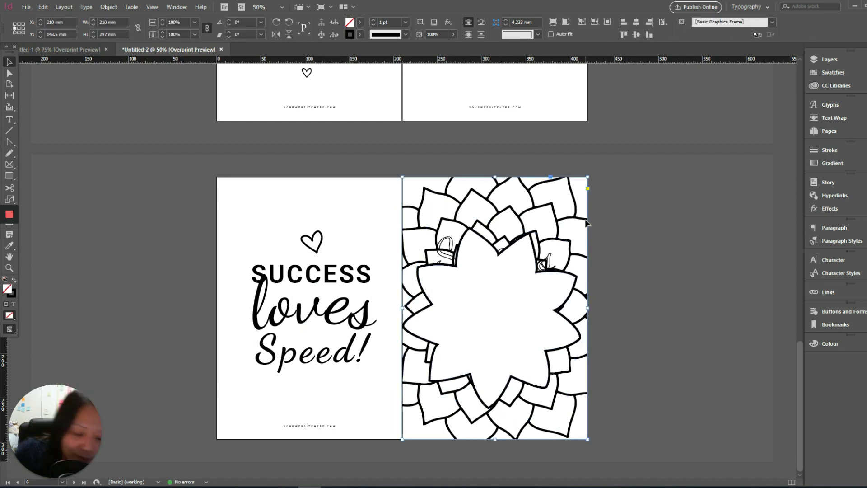
right_click(586, 223)
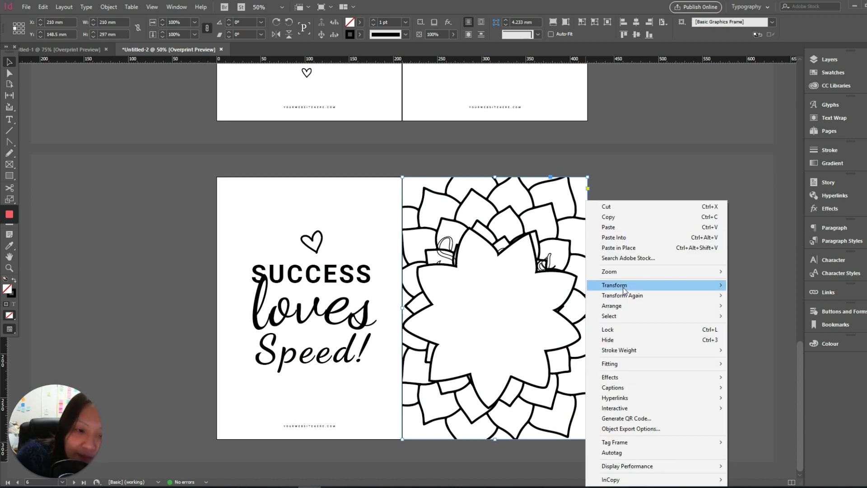
mouse_move(622, 307)
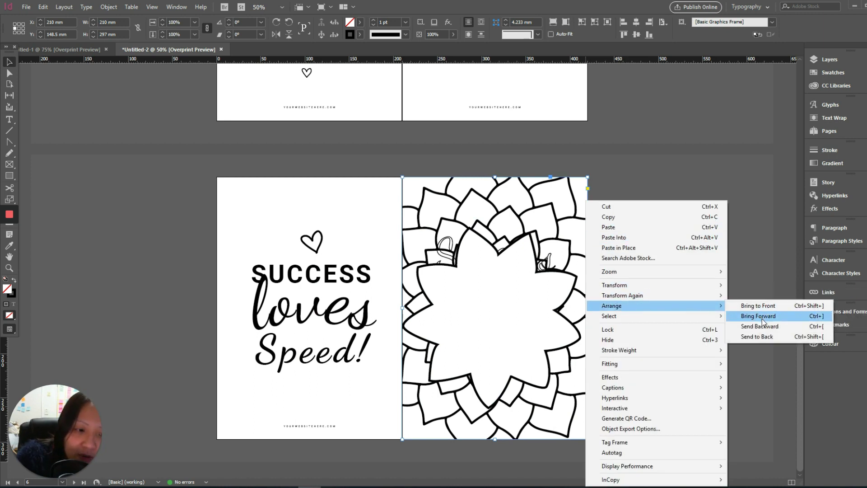
left_click(762, 337)
left_click(632, 289)
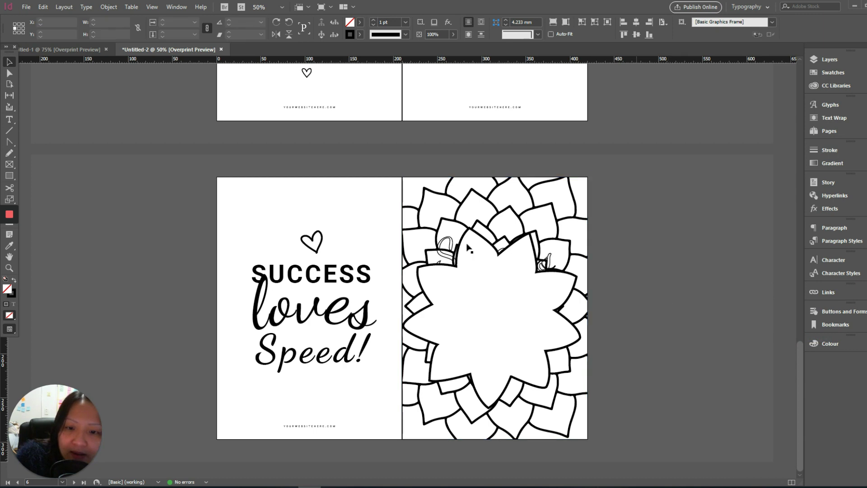
Arrange the white flower shape behind the three outlined lettering lines but in front of the mandala
left_click(449, 242)
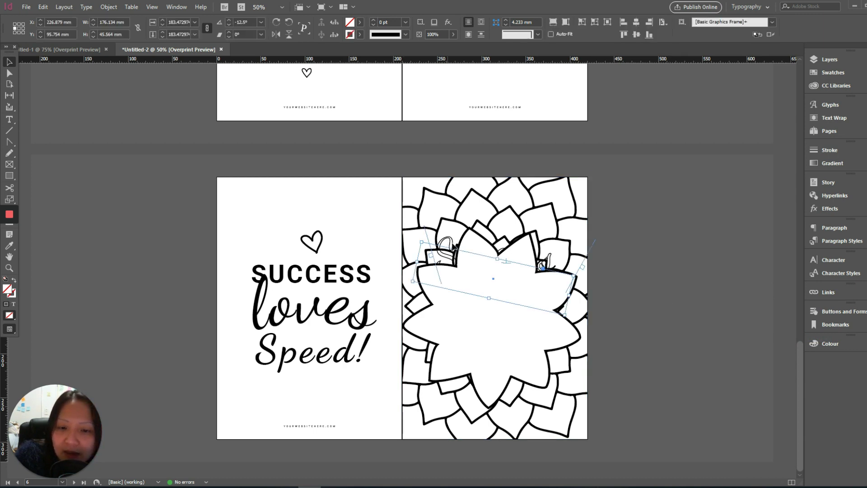
left_click_drag(655, 230, 411, 415)
left_click(563, 229, "shift")
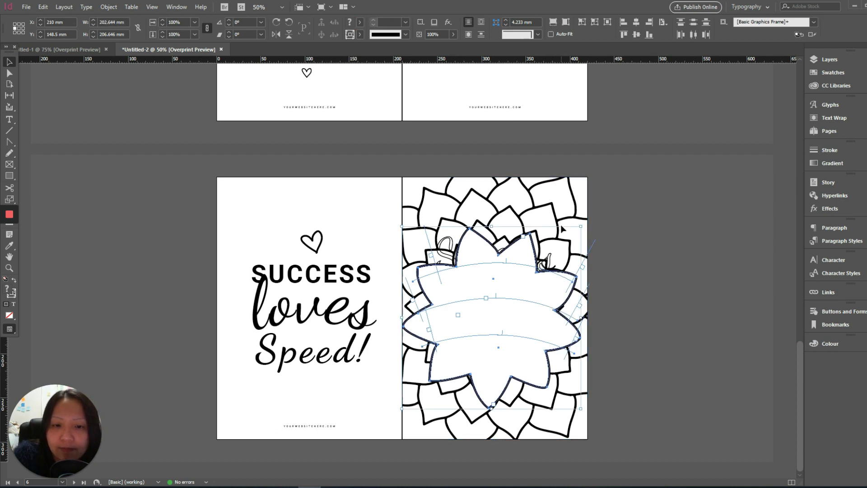
left_click(622, 217)
left_click(541, 261)
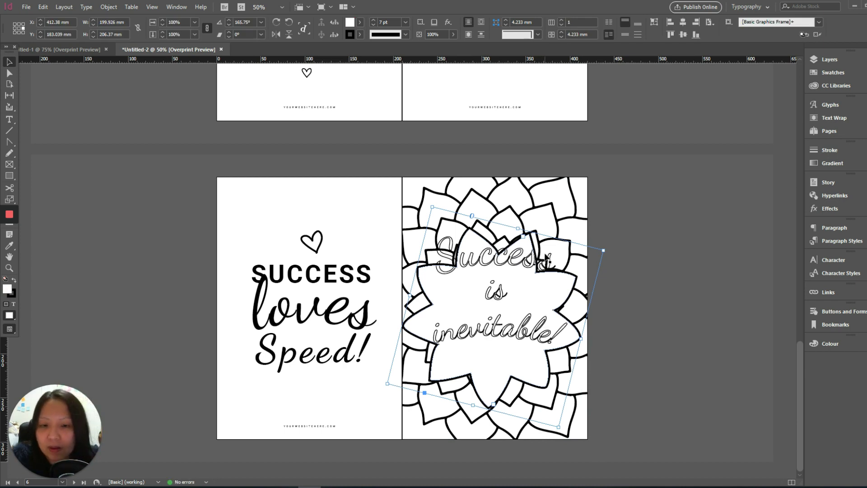
left_click(700, 298)
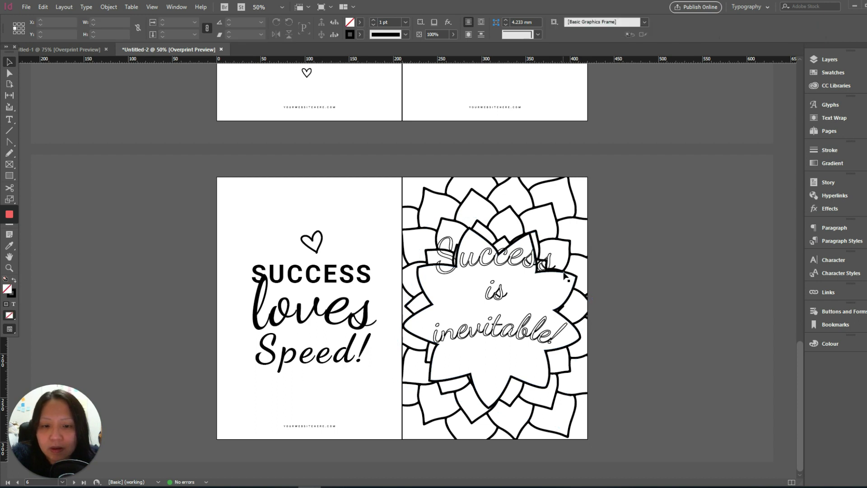
Move the white flower shape up and centre it horizontally and vertically to the page margins
left_click(497, 404)
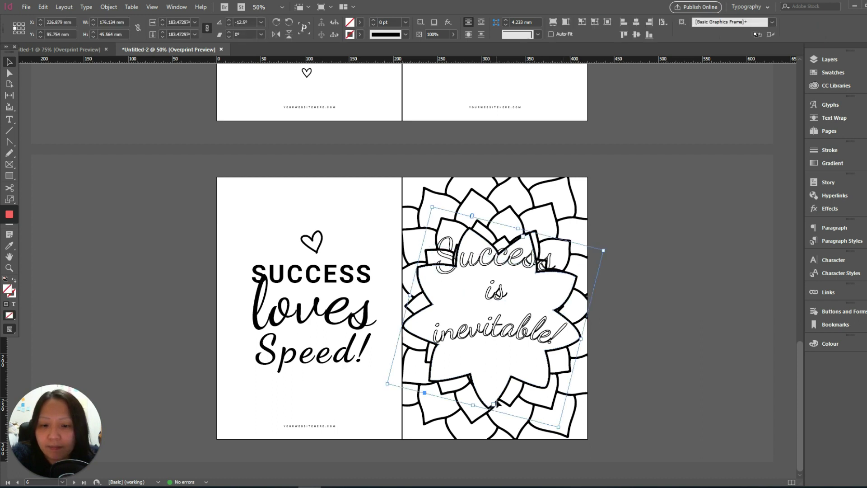
left_click_drag(497, 404, 496, 389)
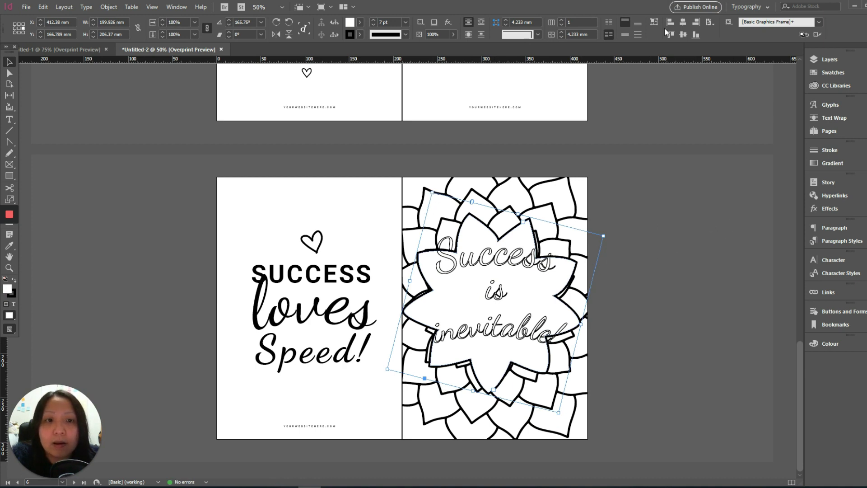
left_click(711, 25)
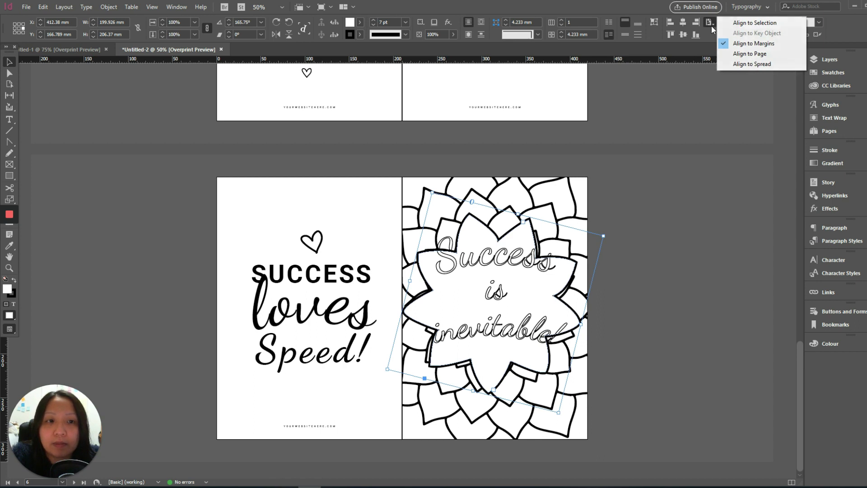
left_click(683, 22)
left_click(684, 35)
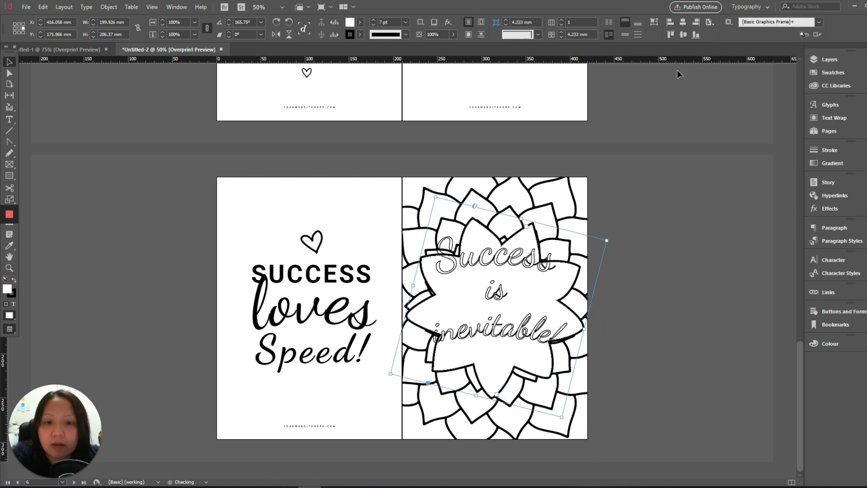
left_click(672, 187)
Group the three outlined lettering lines and scale them to 90%, positioned inside the white flower shape
left_click(541, 272)
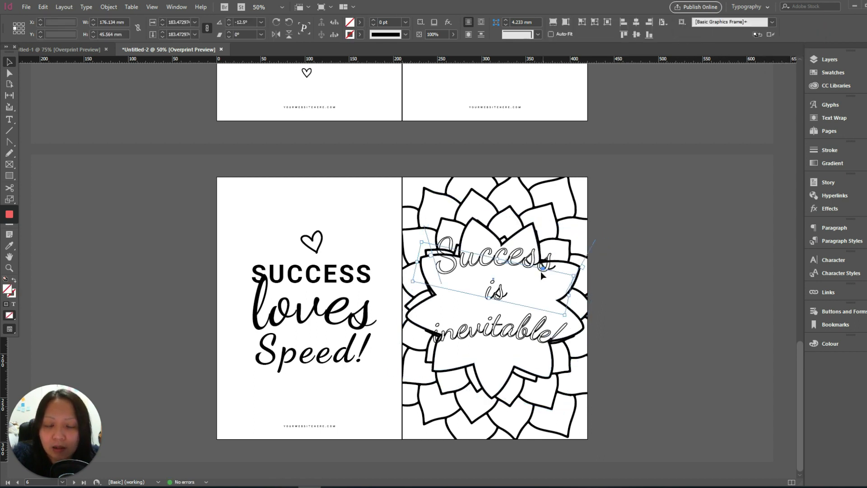
left_click(501, 294)
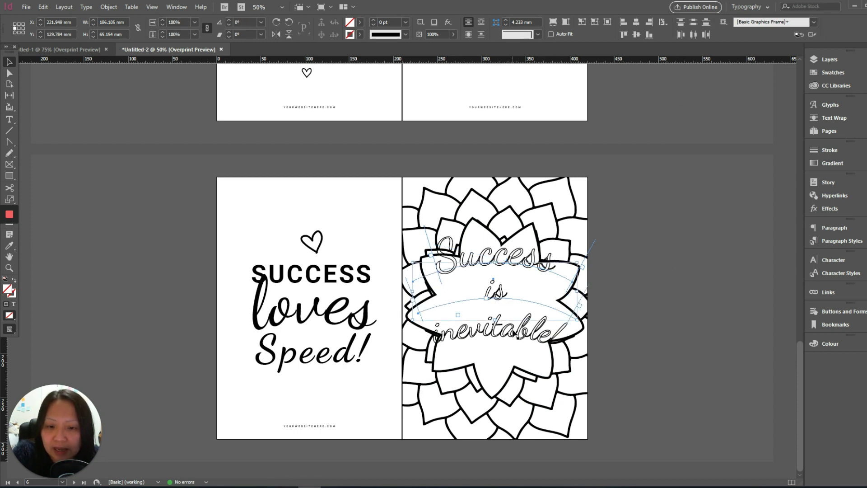
left_click(529, 333)
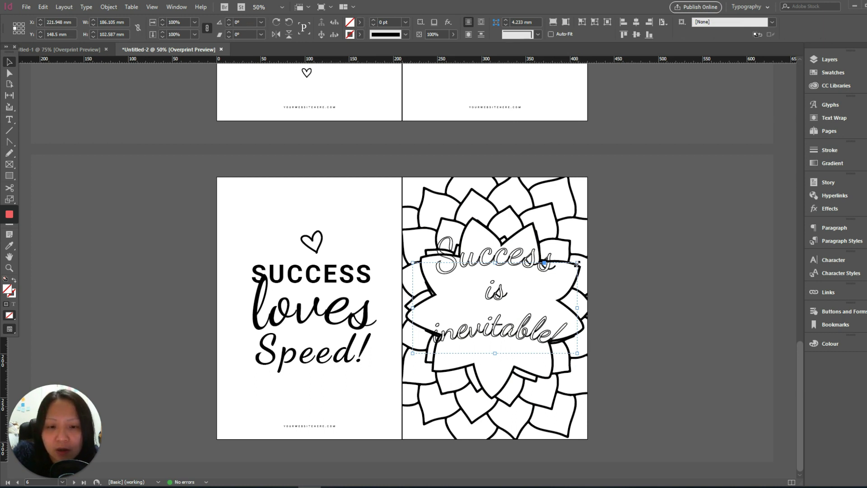
left_click_drag(576, 263, 549, 287)
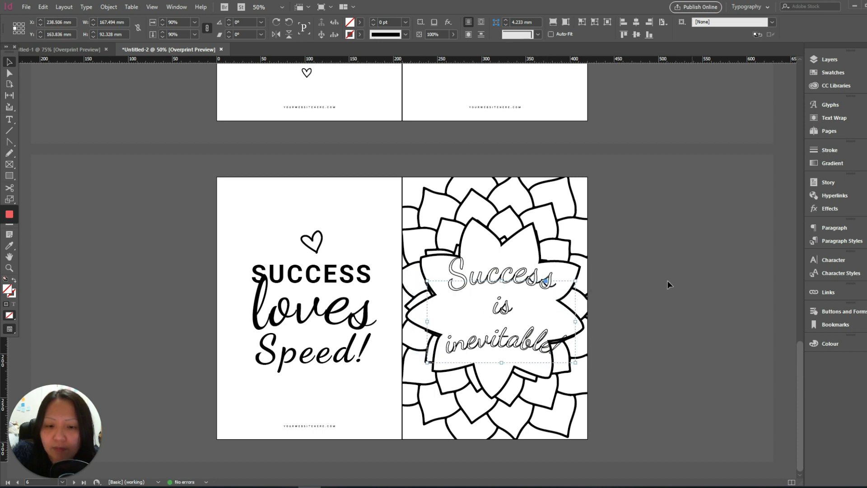
left_click_drag(545, 330, 542, 322)
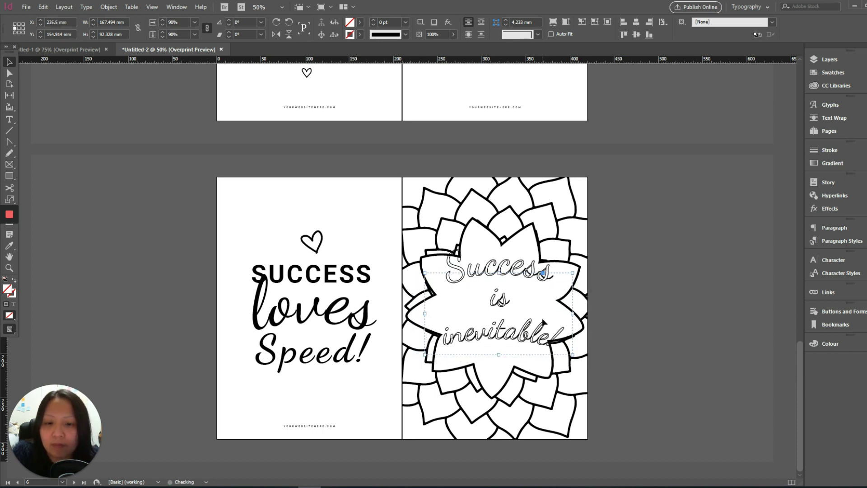
Tighten the lettering by nudging "Success" down and "inevitable!" up toward "is"
left_click(542, 280)
left_click_drag(523, 276, 522, 282)
left_click(515, 324)
left_click_drag(515, 324, 516, 319)
left_click(670, 296)
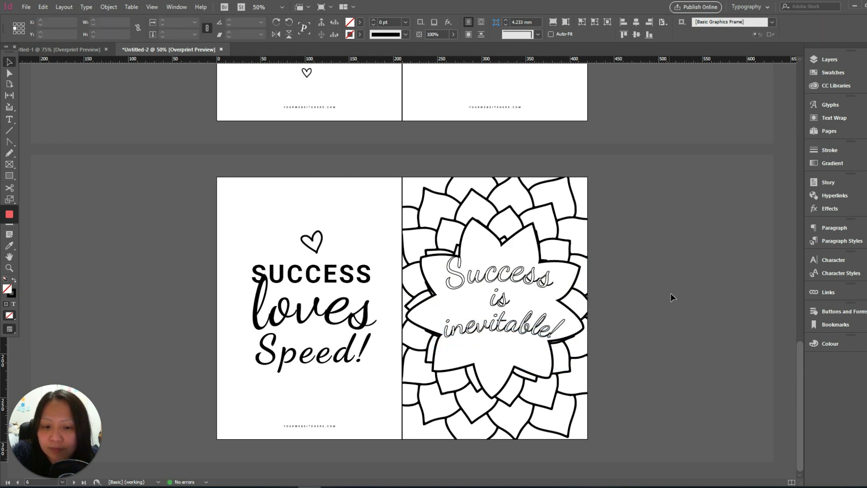
Move the white flower shape onto the pasteboard beside page 6 and the outlined lettering onto the pasteboard beside page 7
left_click(481, 226)
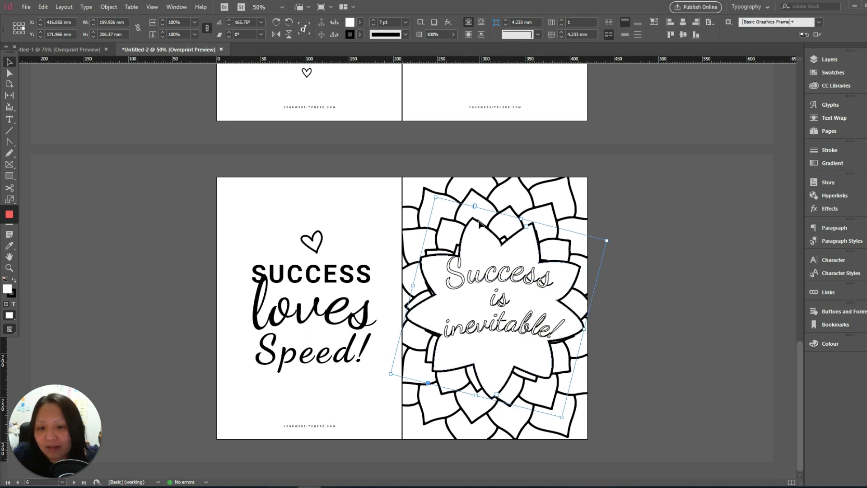
left_click(718, 278)
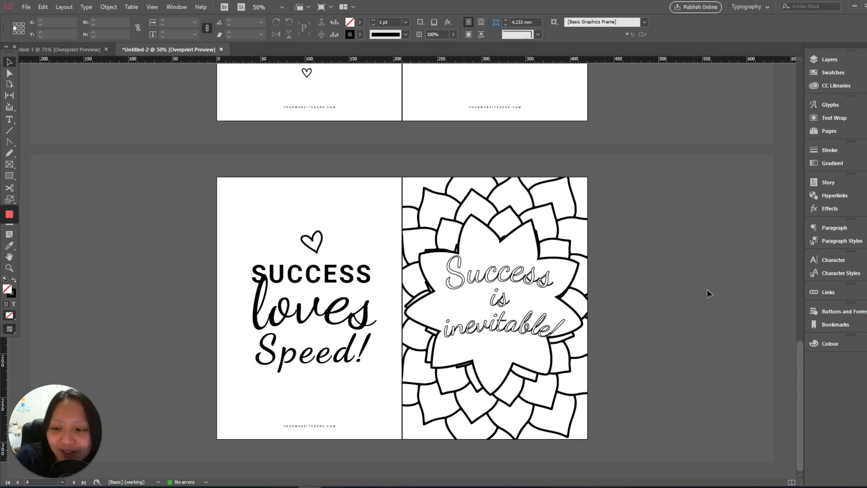
left_click(513, 233)
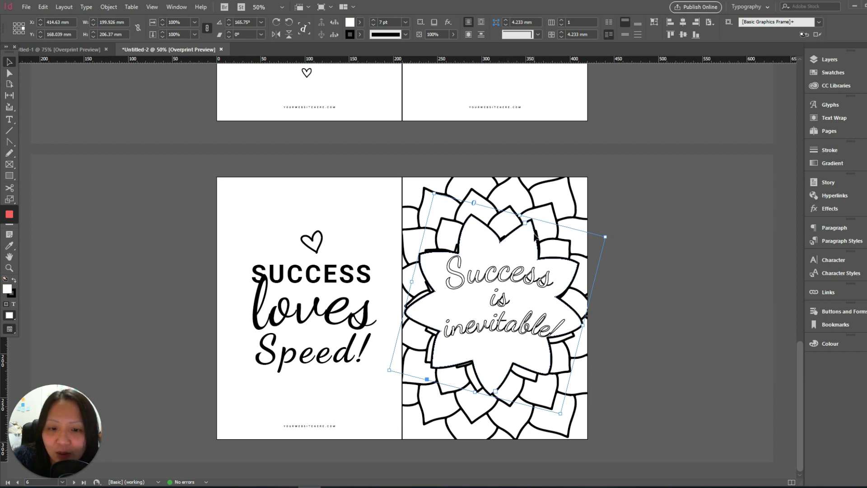
left_click_drag(535, 235, 111, 226)
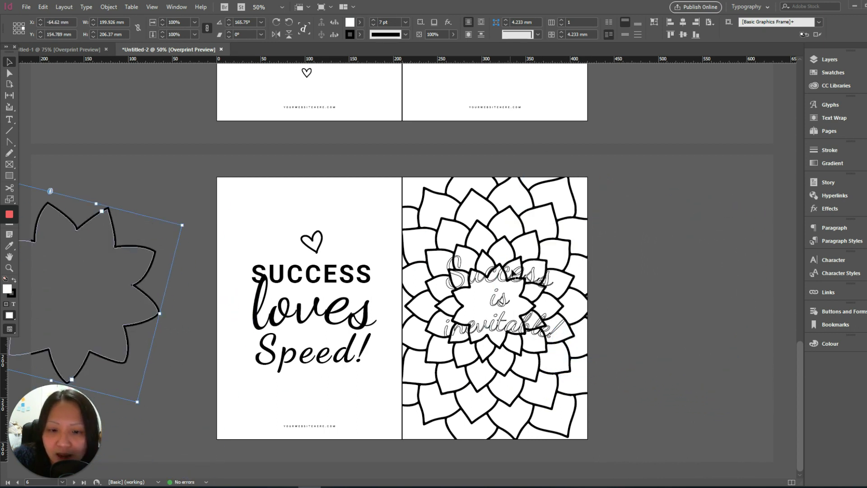
left_click(514, 286)
left_click_drag(513, 283, 714, 243)
left_click(671, 378)
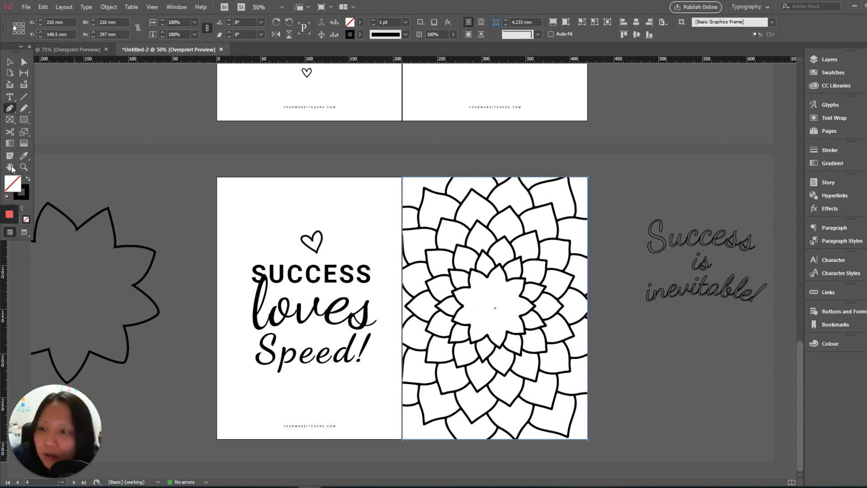
Start a Pen tool path at the mandala's inner flower outline and trace it clockwise from the upper notch to the rightmost petal tip
left_click(9, 109)
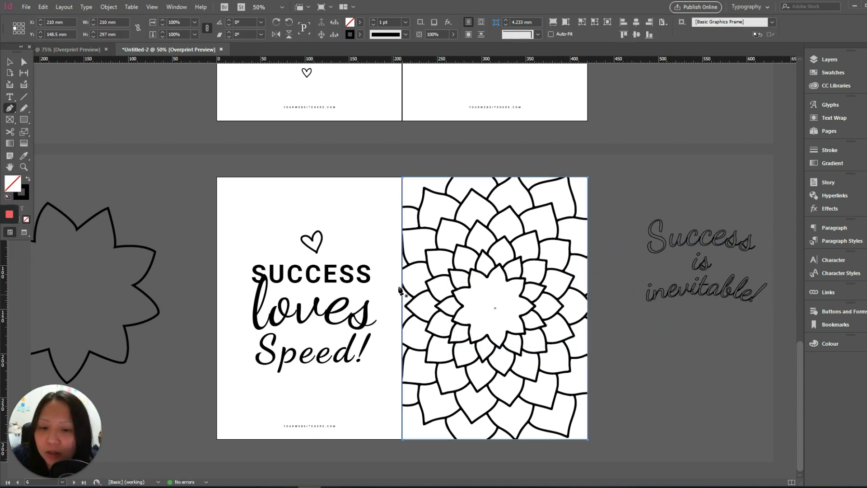
left_click(487, 278)
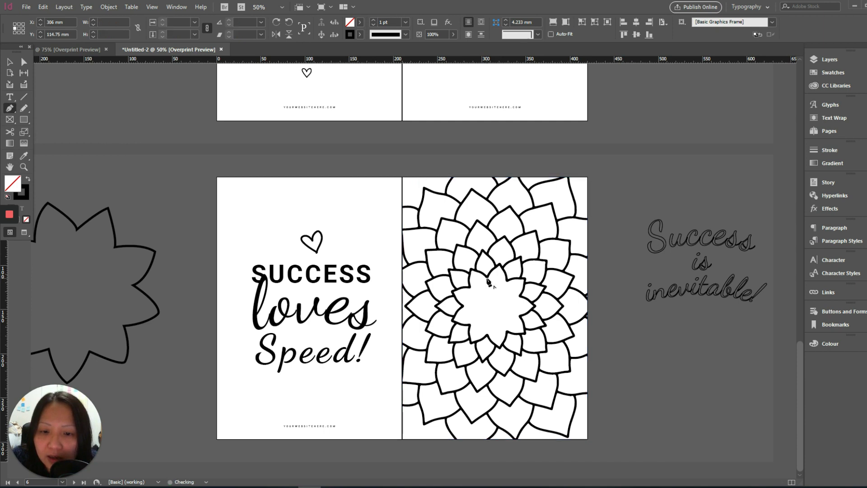
left_click(506, 262)
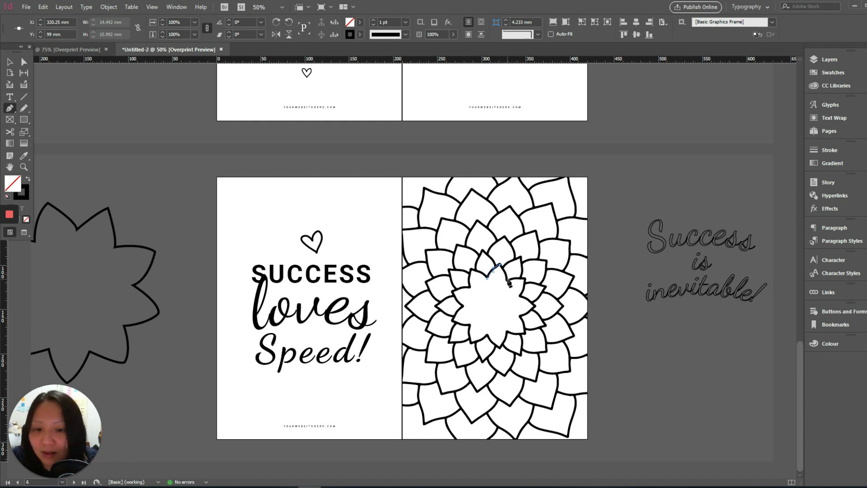
left_click(506, 280)
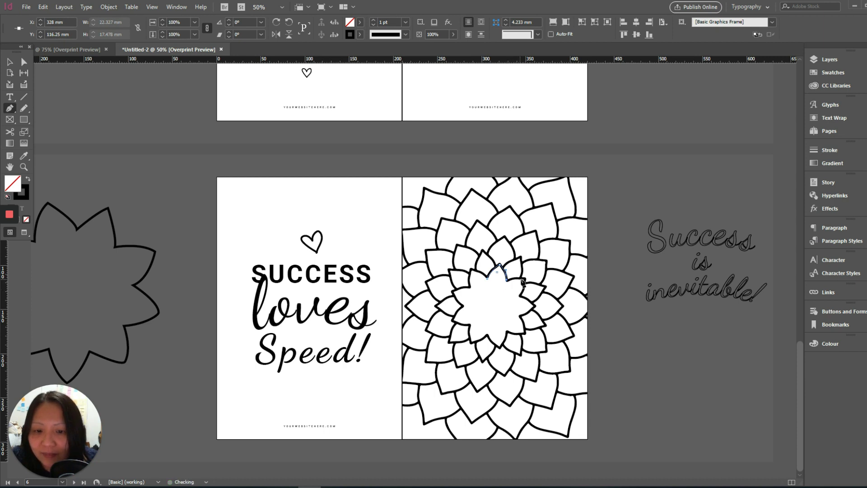
left_click(525, 280)
left_click(526, 286)
left_click(520, 298)
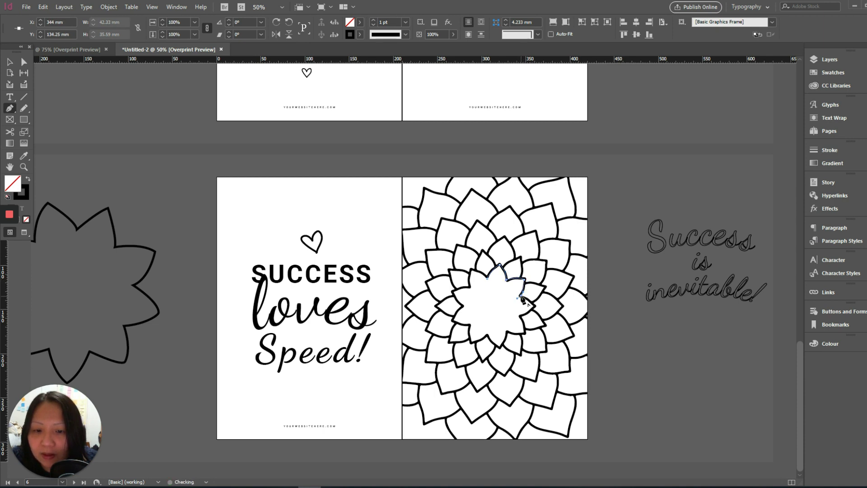
left_click_drag(536, 307, 539, 316)
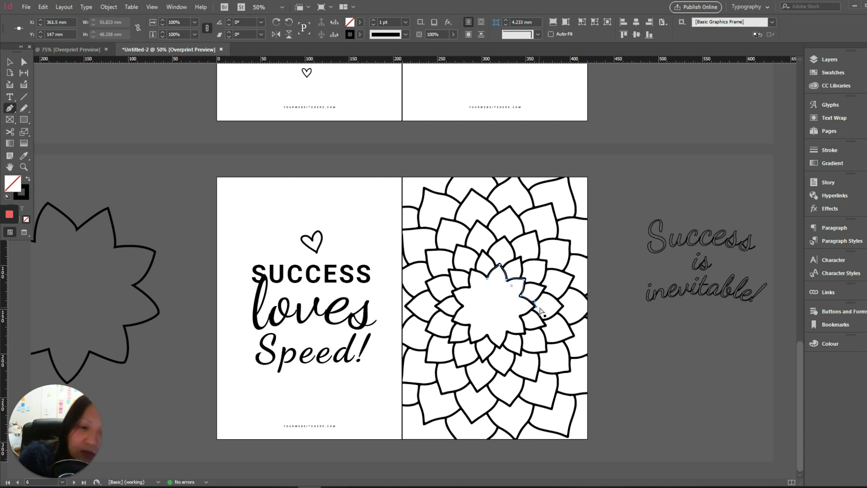
Continue the curved Pen path around the inner flower's lower-right petals to the notch before the bottom petal
key("ctrl+equal")
key("ctrl+equal")
key("ctrl+equal")
key("ctrl+equal")
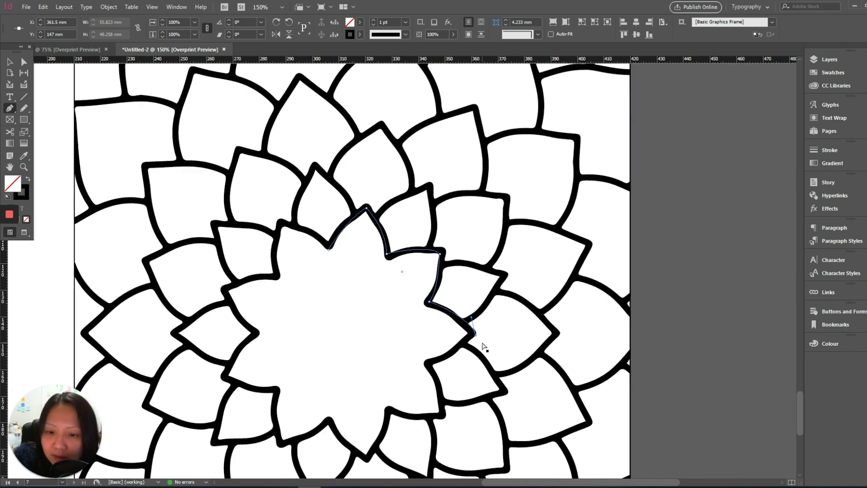
left_click_drag(430, 364, 420, 360)
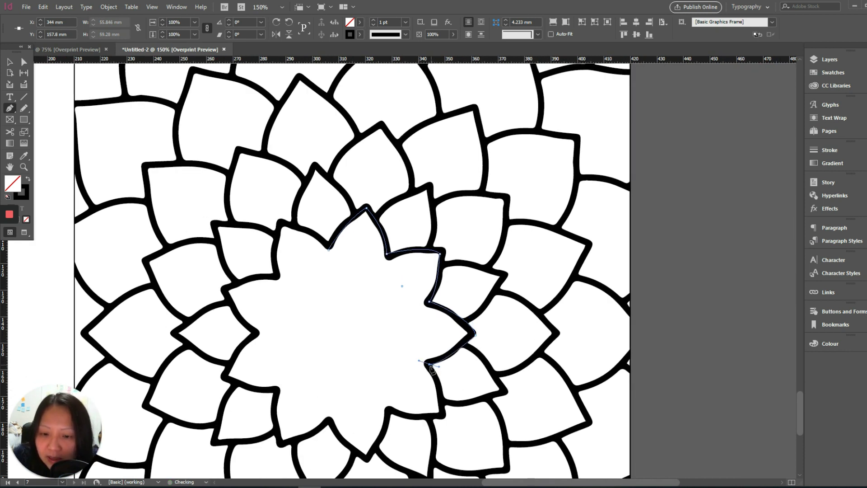
left_click(443, 412)
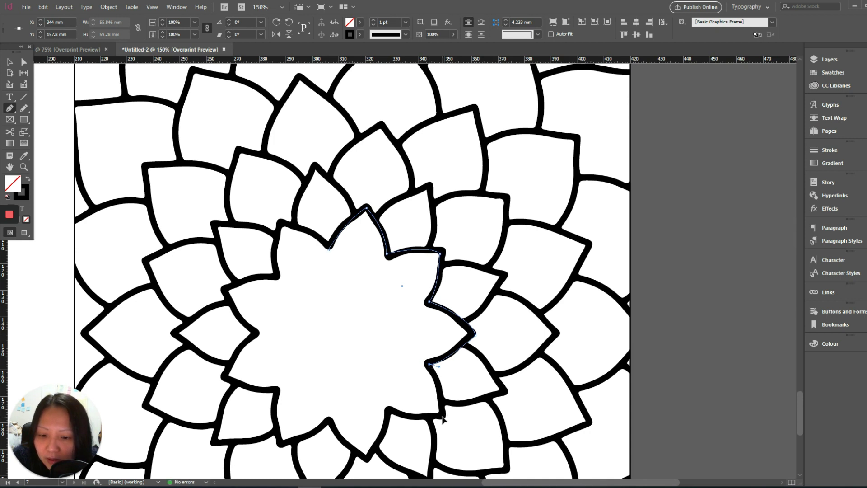
left_click_drag(439, 424, 444, 420)
left_click_drag(390, 409, 377, 397)
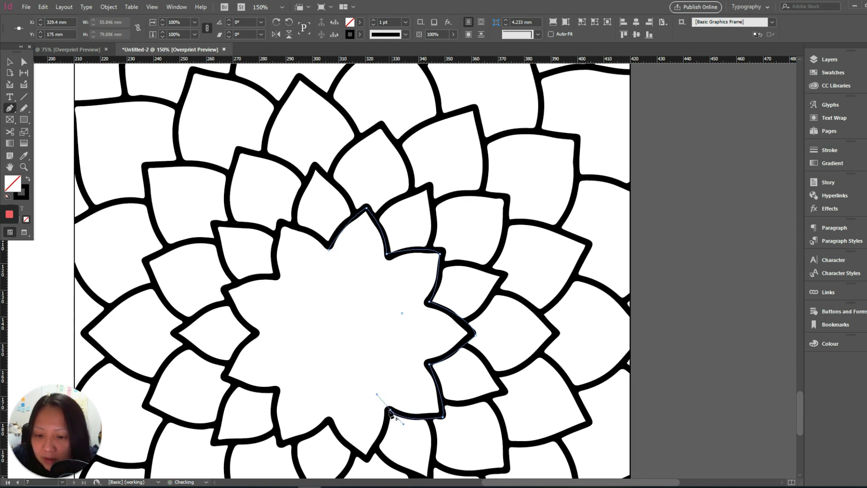
Trace the bottom petal and its neighbour up to the lower-left petal tip, redoing the notch point so the curve follows the outline
left_click_drag(367, 460, 351, 466)
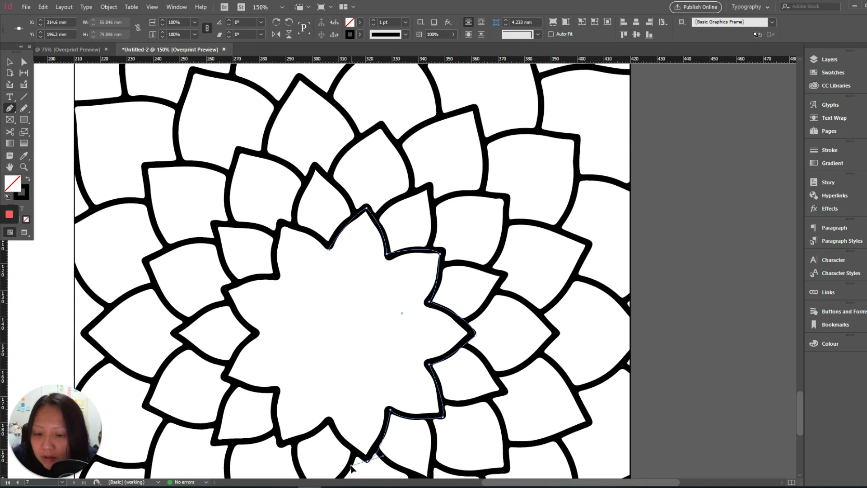
left_click(367, 460)
left_click_drag(329, 420, 329, 407)
left_click(329, 421)
left_click(281, 442)
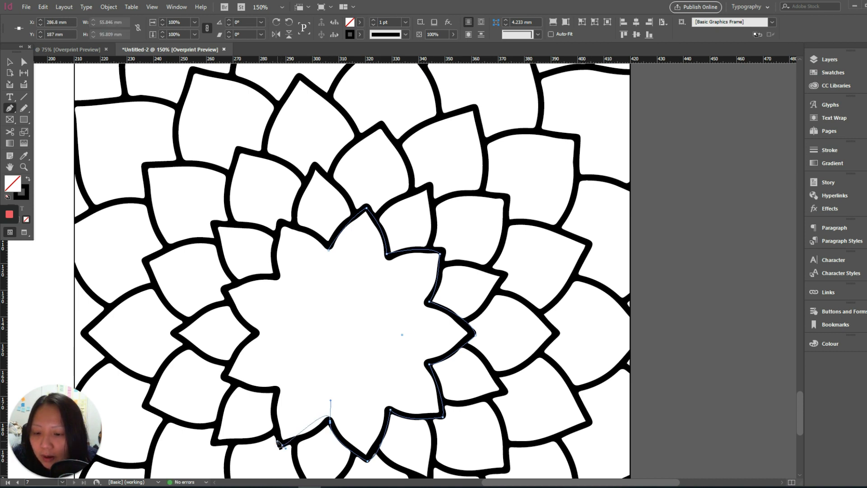
key("ctrl+z")
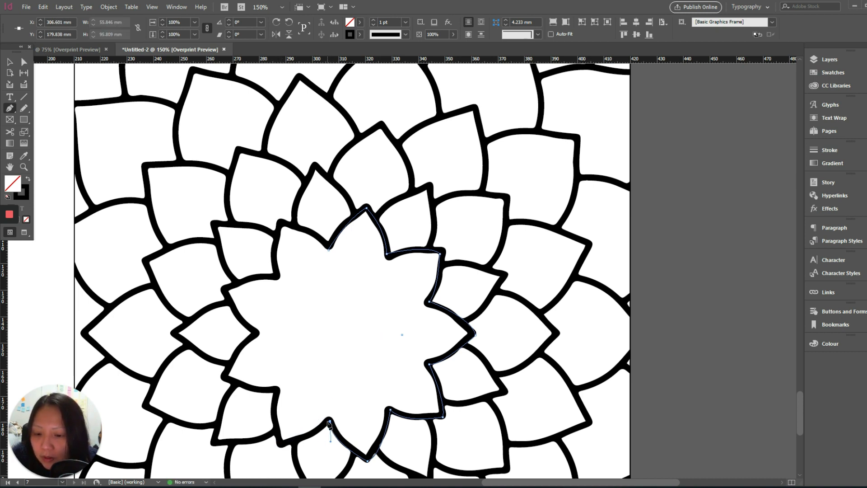
left_click_drag(330, 421, 335, 432)
left_click(280, 444)
left_click_drag(271, 445, 260, 447)
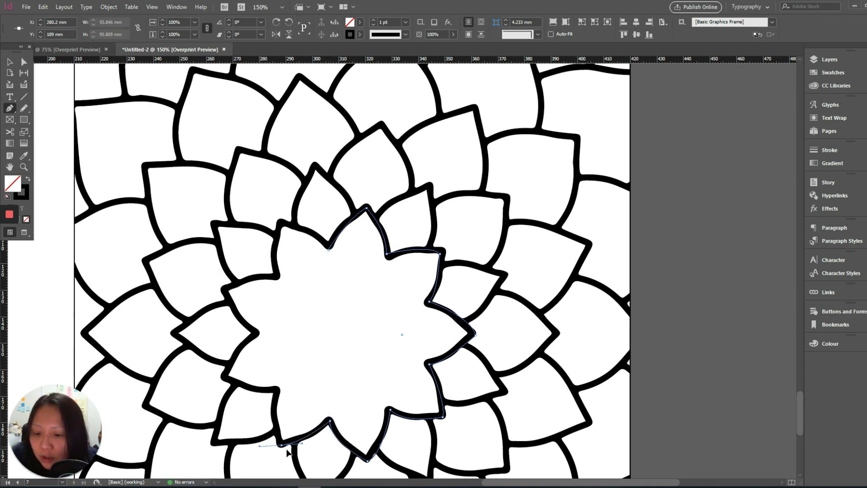
left_click(280, 445)
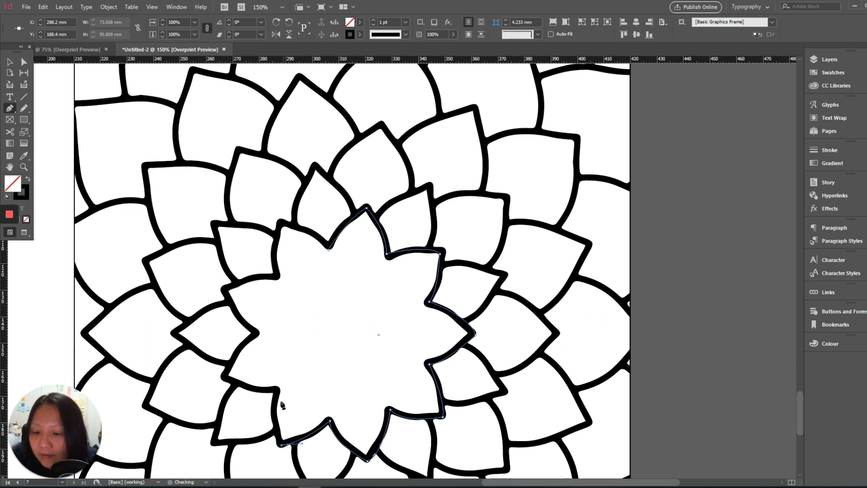
Trace the inner flower's lower-left petal edges to the notch at the far left, resetting each anchor's outgoing handle
left_click_drag(277, 389, 287, 350)
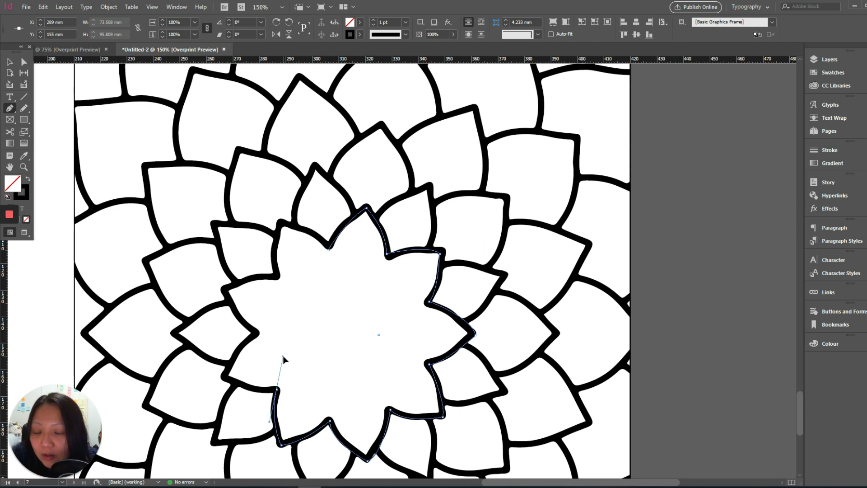
left_click(278, 387)
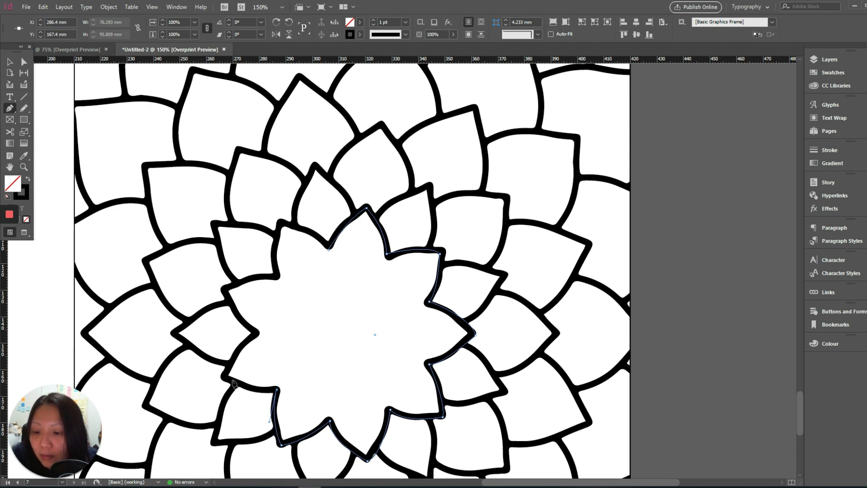
left_click_drag(224, 376, 214, 362)
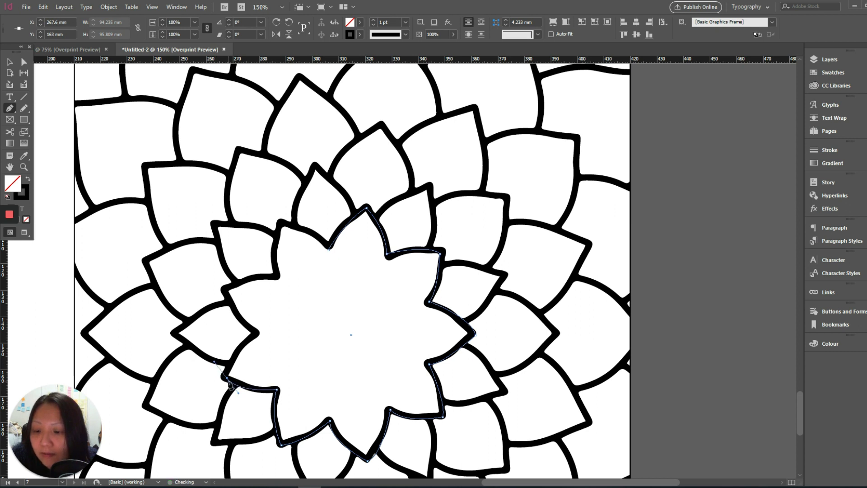
left_click(226, 378)
left_click_drag(255, 334, 275, 329)
left_click(255, 334)
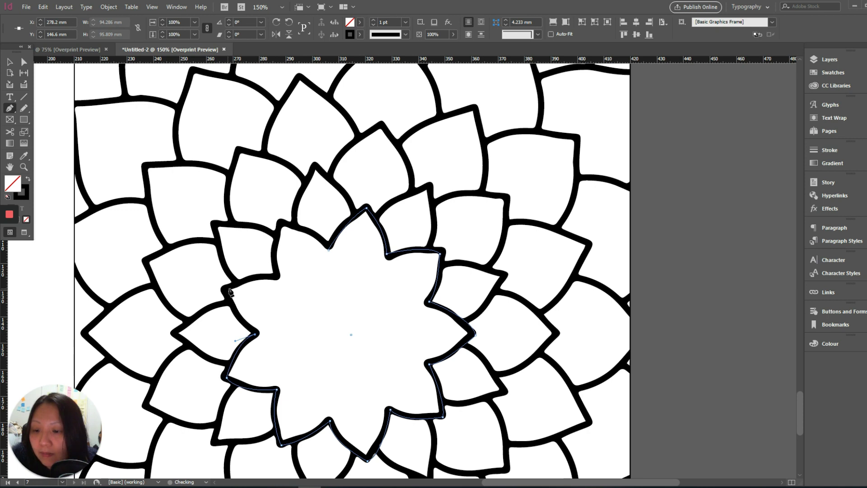
Trace the upper petal on the inner flower's left side to the notch above it, converting both anchors to corners
left_click_drag(227, 292, 231, 280)
left_click(227, 292)
left_click(275, 280)
left_click_drag(275, 280, 290, 285)
left_click(276, 279)
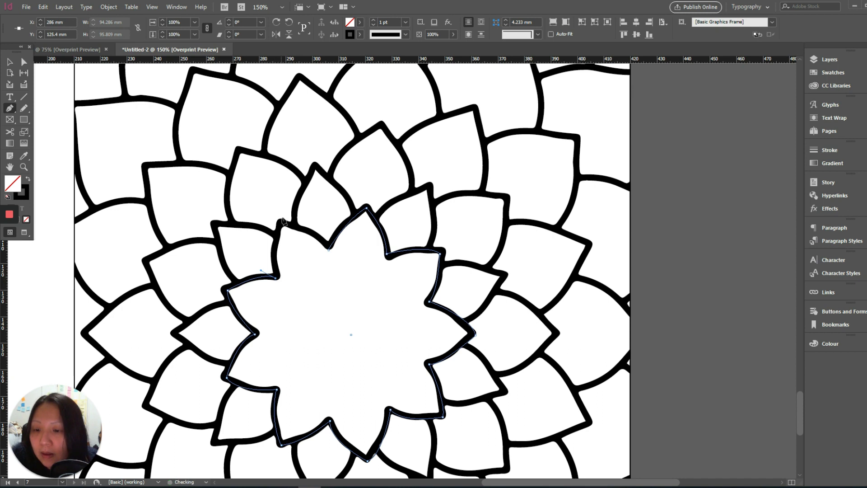
Trace the last upper-left petal and close the flower path at its starting notch with a matching curve
left_click_drag(281, 222, 293, 210)
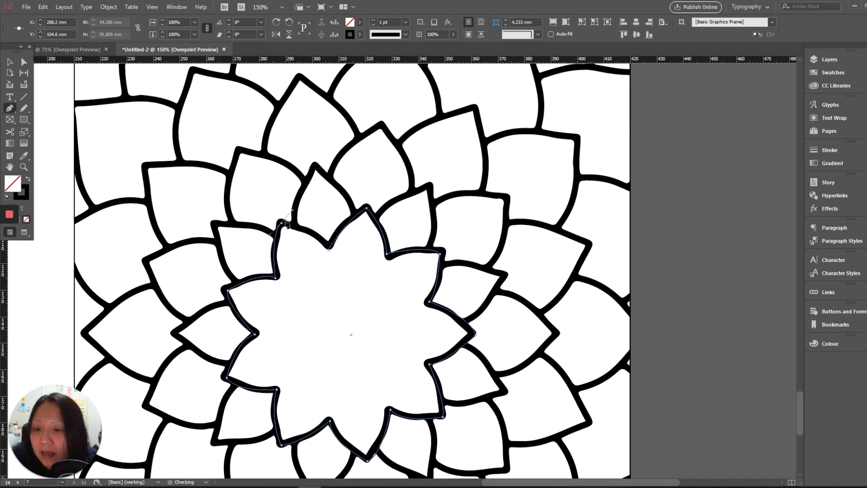
left_click(280, 223)
left_click(328, 249)
left_click(282, 223)
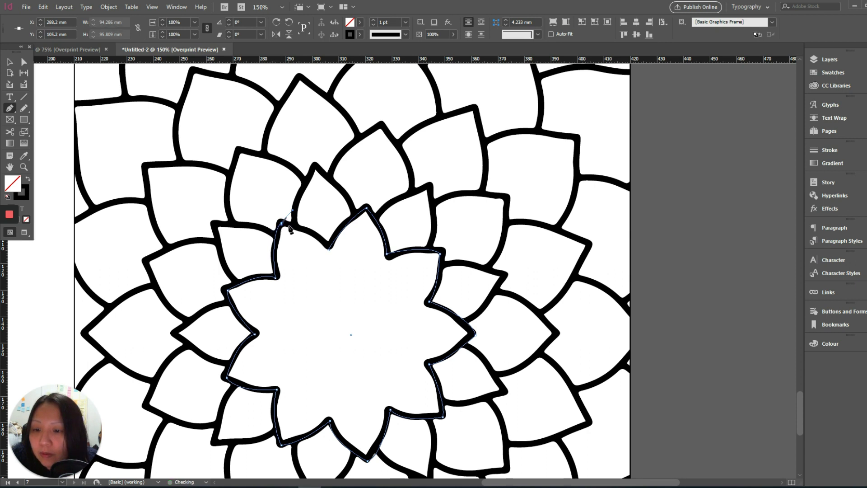
left_click(281, 223)
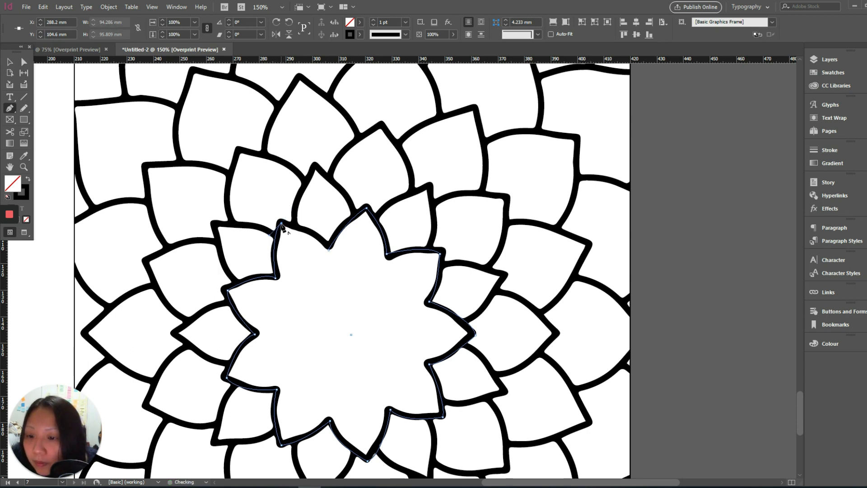
left_click_drag(328, 249, 318, 226)
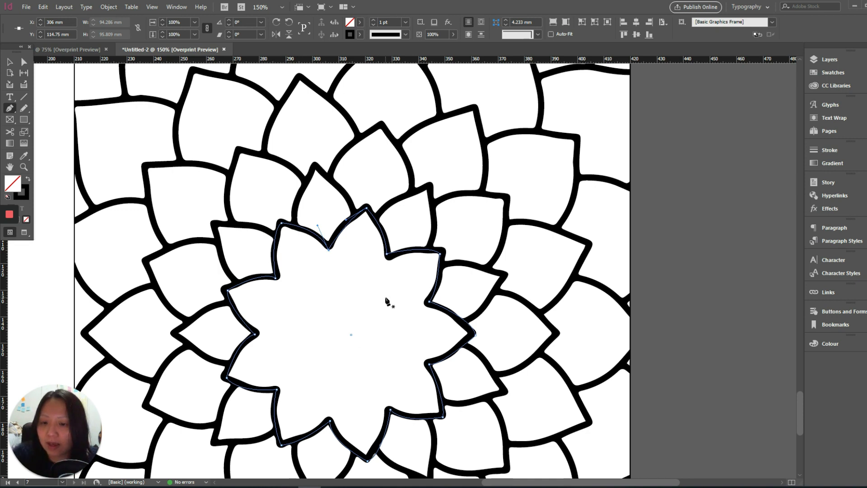
Select the traced flower path and scale it up proportionally to about 121 by 123 mm
left_click(9, 62)
left_click(299, 269)
left_click(319, 243)
key("ctrl+minus")
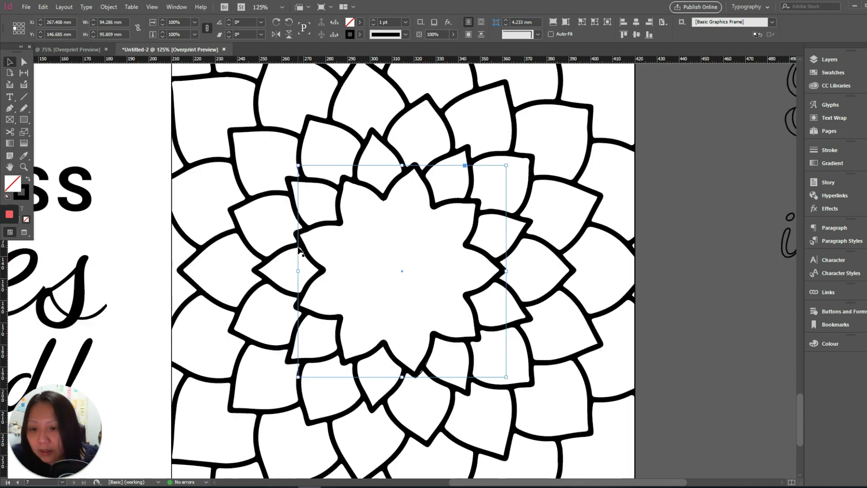
key("ctrl+minus")
key("ctrl+equal")
key("ctrl+minus")
key("ctrl+minus")
key("ctrl+minus")
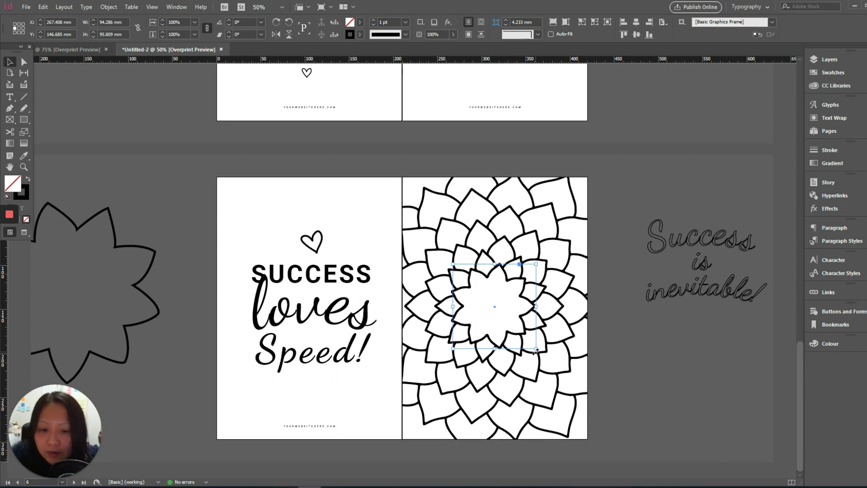
left_click_drag(537, 347, 561, 374)
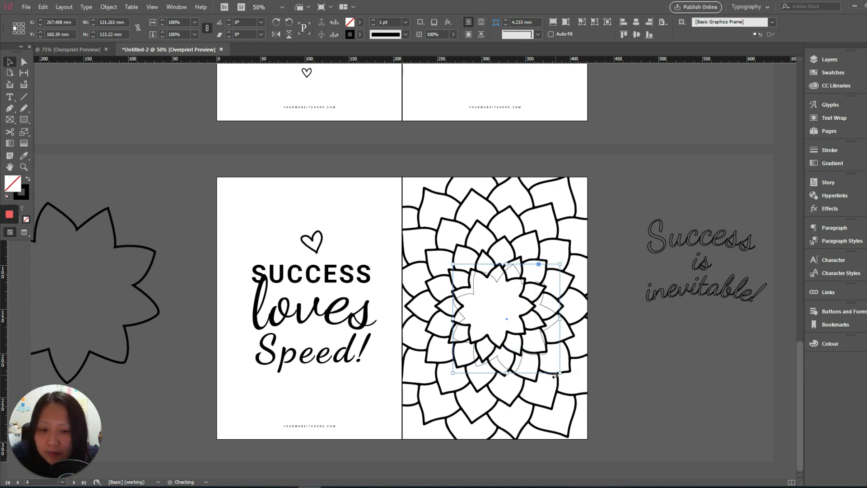
Give the traced flower a 7 pt stroke and a Paper fill
left_click(406, 22)
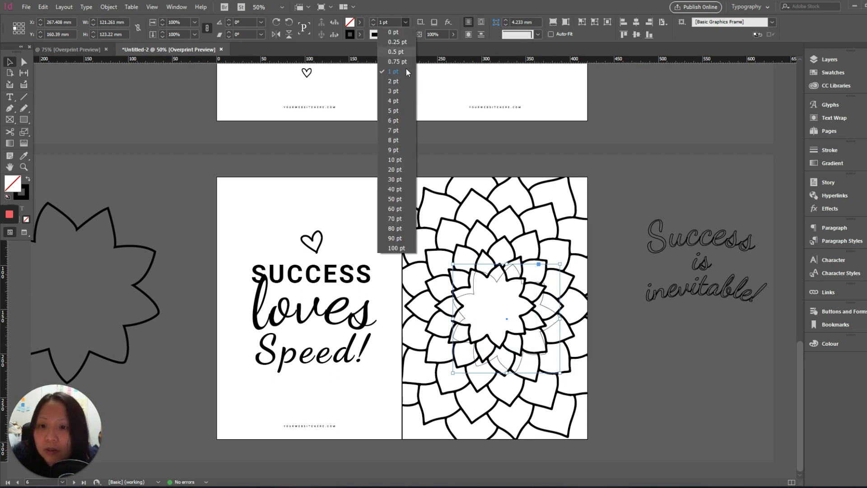
left_click(395, 130)
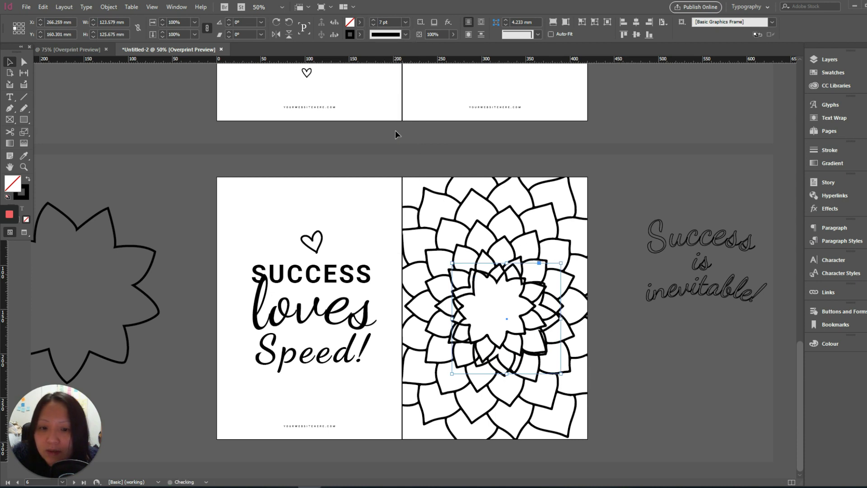
left_click(360, 22)
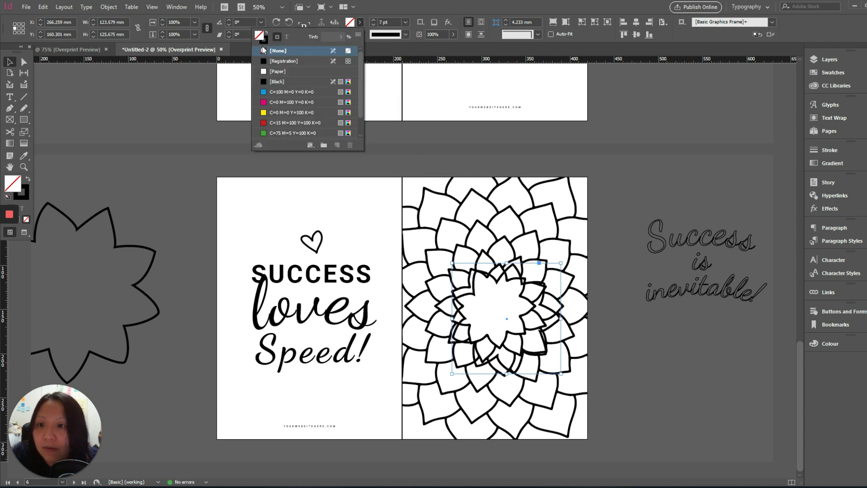
left_click(264, 73)
Move the white flower over the mandala's centre and rotate it to about 10.5°
left_click(536, 293)
left_click_drag(536, 292, 529, 288)
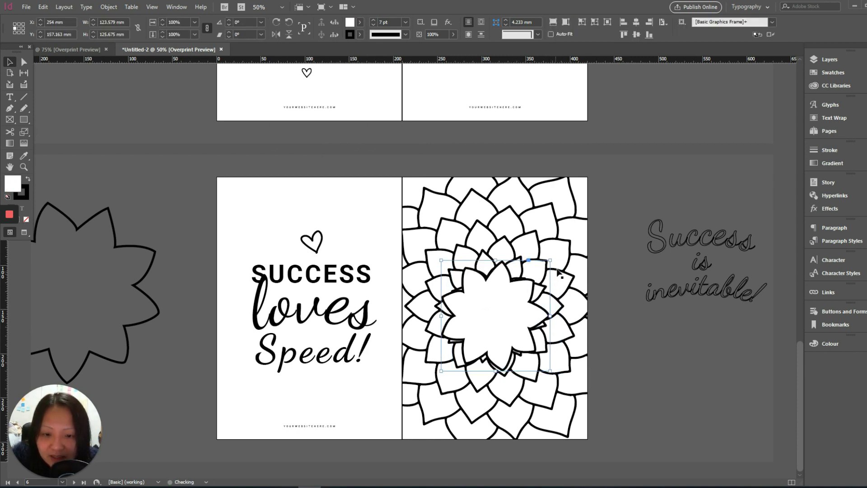
left_click_drag(554, 259, 547, 244)
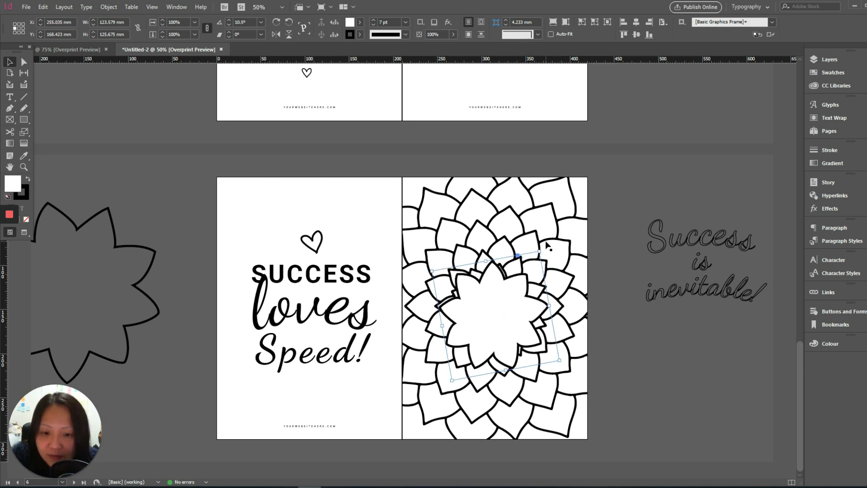
Enlarge the white flower to about 170 by 173 mm over the mandala's centre and rotate it to about 16°
left_click_drag(559, 360, 577, 384)
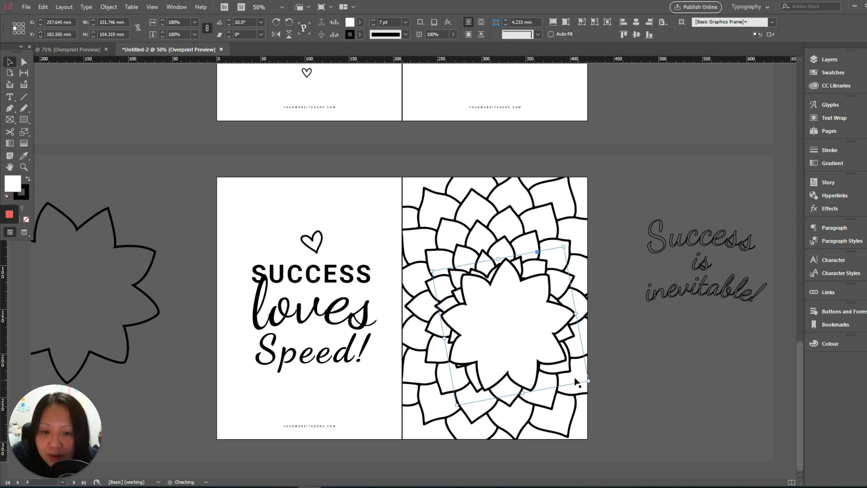
left_click_drag(433, 271, 413, 261)
mouse_move(498, 294)
left_mouse_down()
mouse_move(488, 290)
mouse_move(498, 290)
left_mouse_up()
left_click(635, 353)
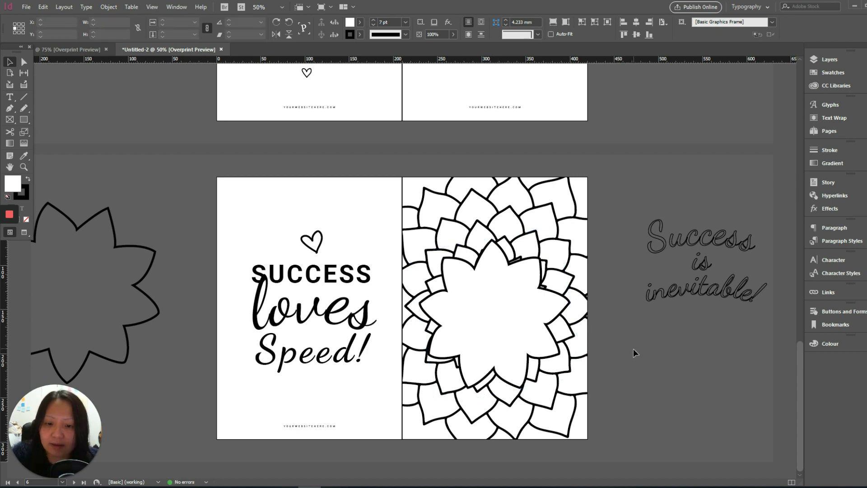
left_click(496, 337)
left_click_drag(562, 224, 557, 214)
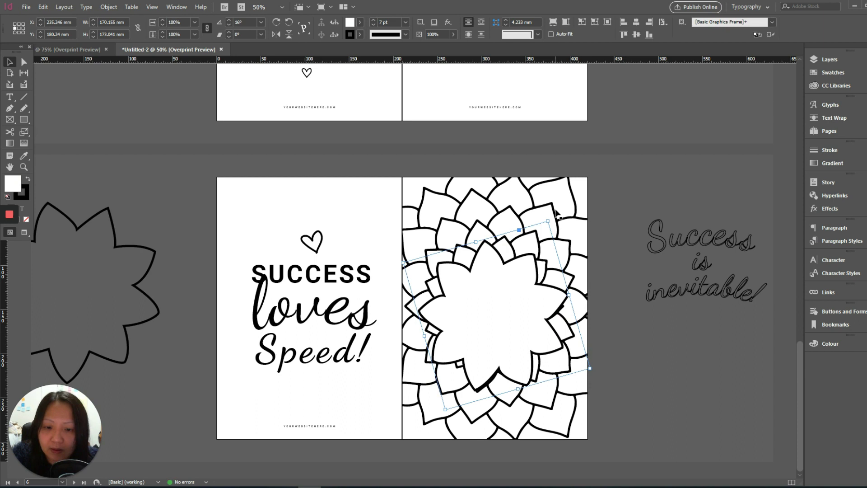
Rotate the white flower to about 13.5° and enlarge it to about 178 by 181 mm over the mandala
left_click(565, 238)
left_click(524, 276)
left_click_drag(551, 220, 558, 224)
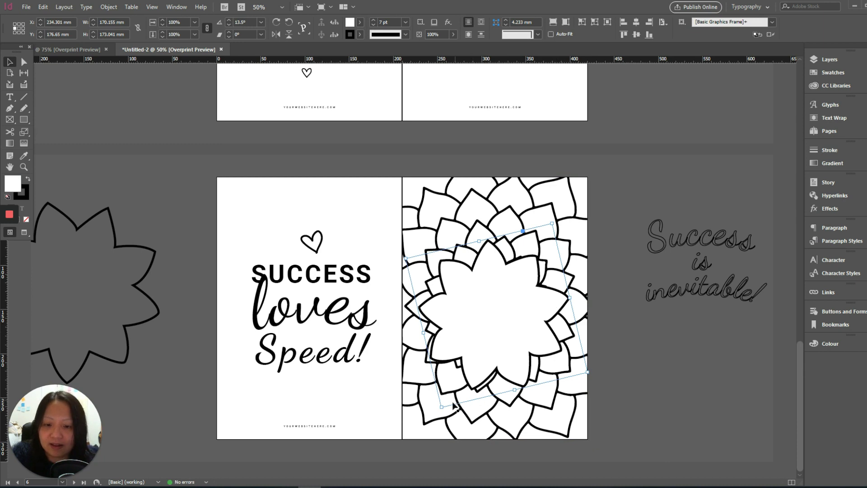
left_click_drag(442, 406, 440, 411)
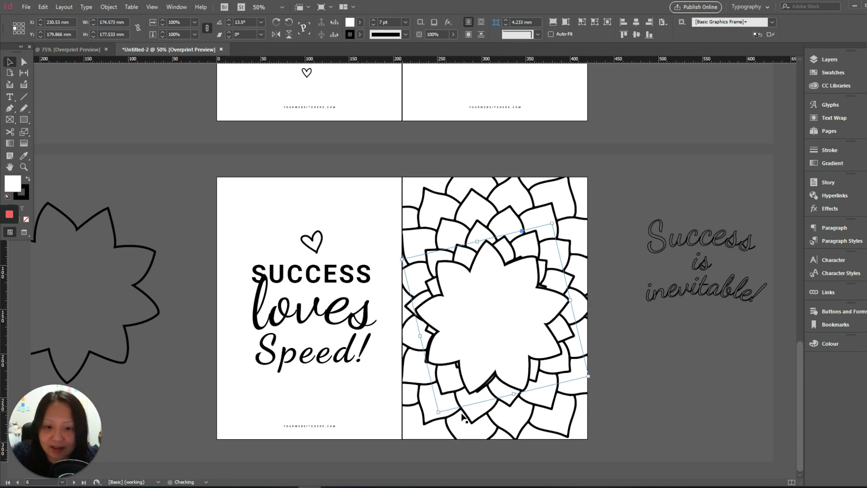
left_click(627, 413)
left_click(556, 292)
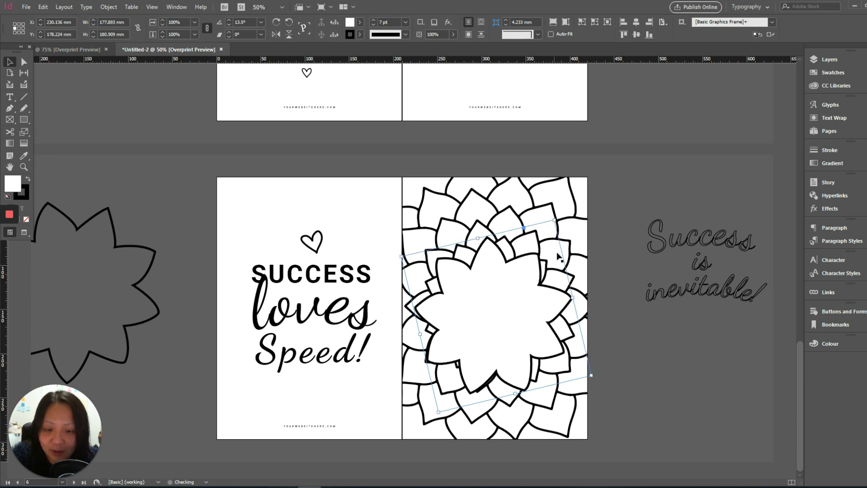
Rotate the white flower to about 9° so its petals line up better with the mandala
left_click(654, 397)
left_click(533, 362)
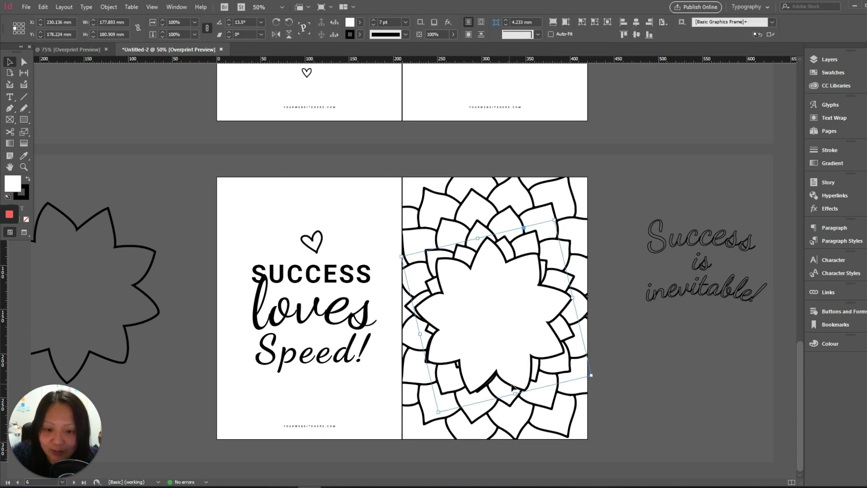
left_click_drag(595, 376, 595, 392)
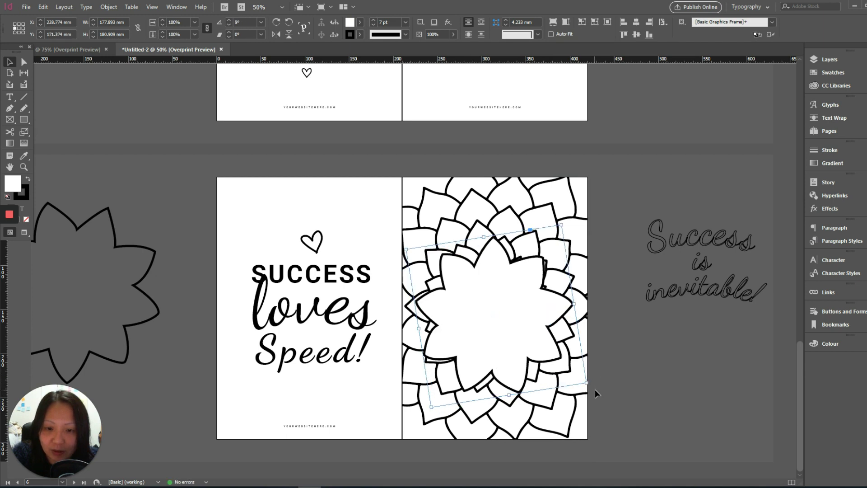
left_click(660, 396)
Move the outlined "Success is inevitable!" lettering onto the white flower, bring it to the front and centre it vertically within the petals
left_click(699, 288)
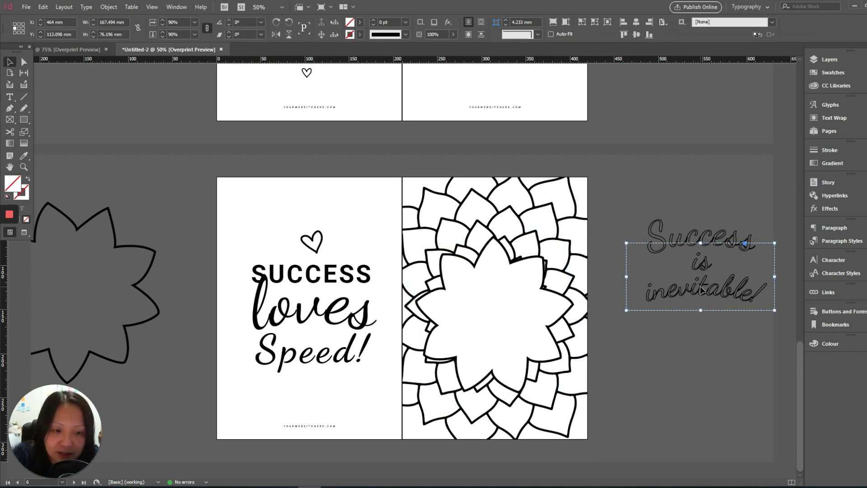
left_click_drag(695, 291, 487, 326)
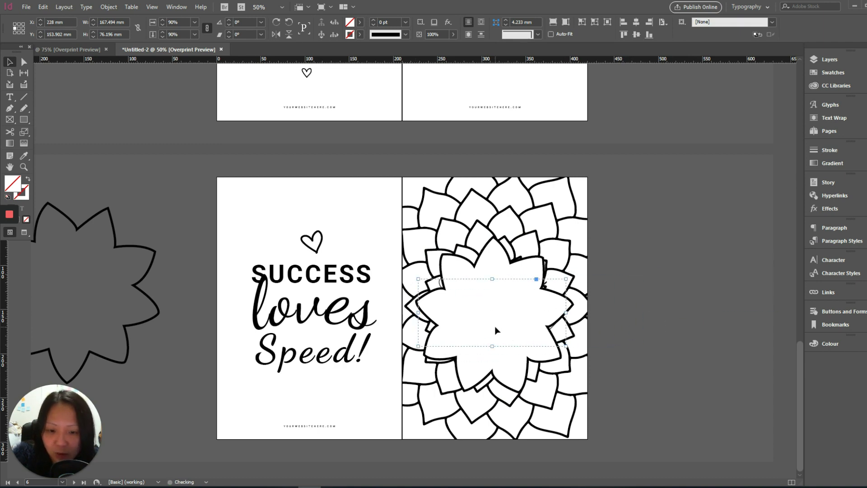
right_click(504, 303)
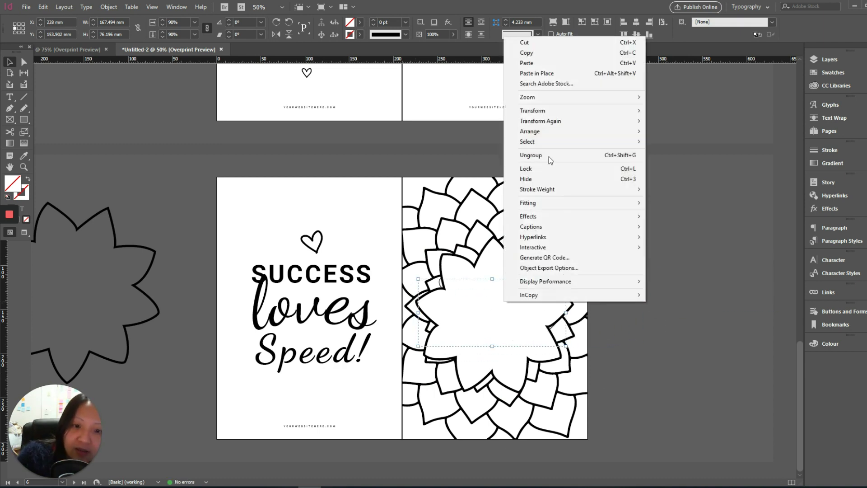
mouse_move(551, 140)
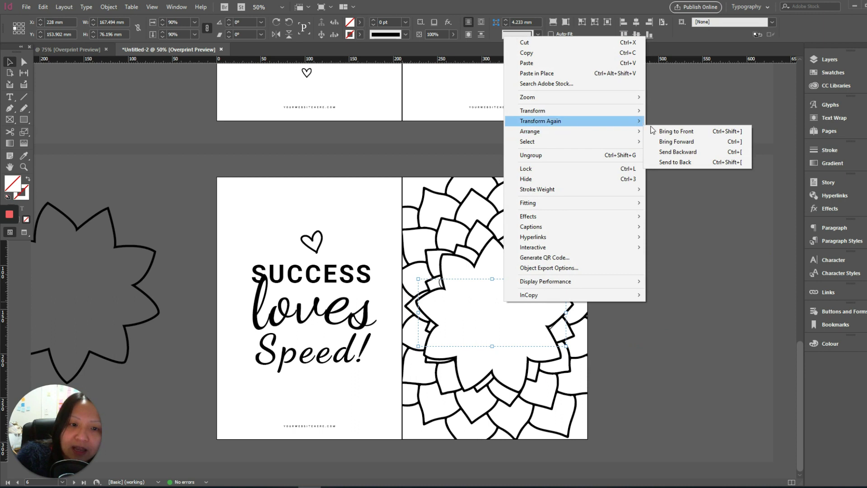
left_click(689, 135)
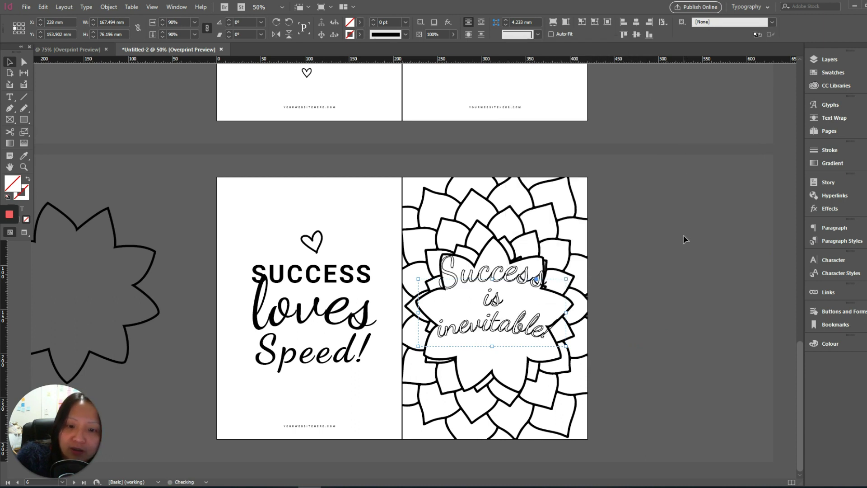
left_click_drag(526, 283, 524, 298)
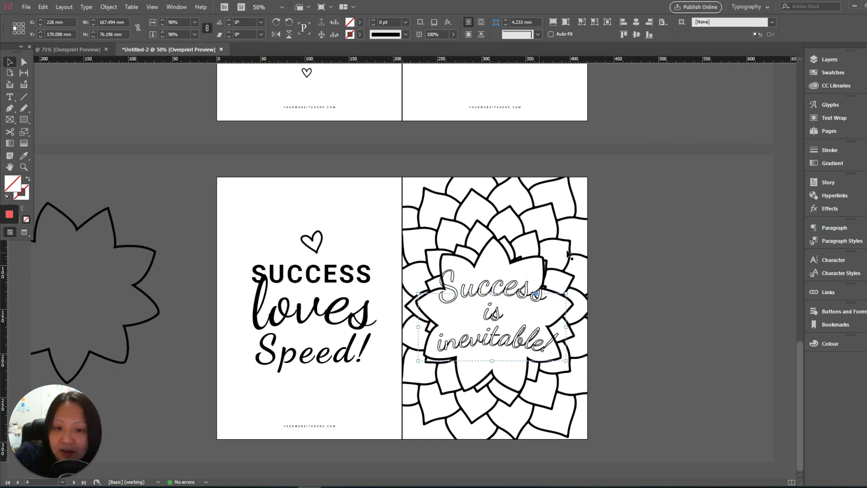
Enlarge the white flower behind the lettering to slightly more than 191 by 194 mm so the quote fits inside it
left_click(684, 254)
left_click(488, 247)
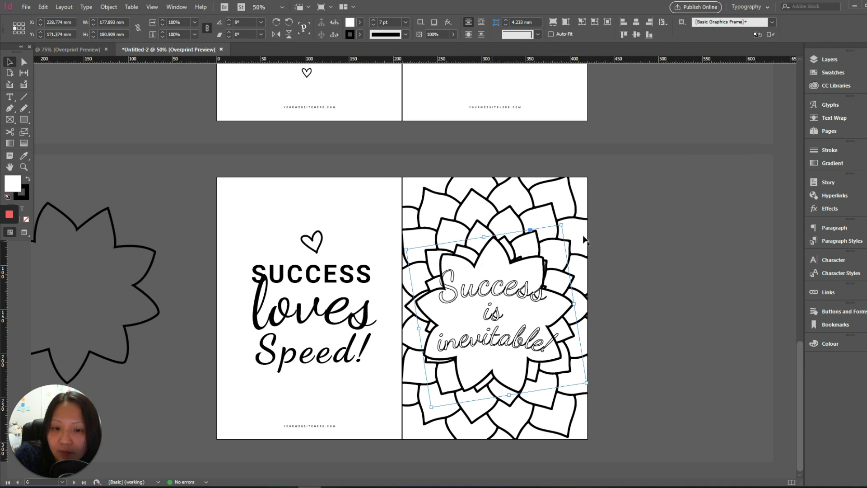
left_click_drag(571, 214, 572, 214)
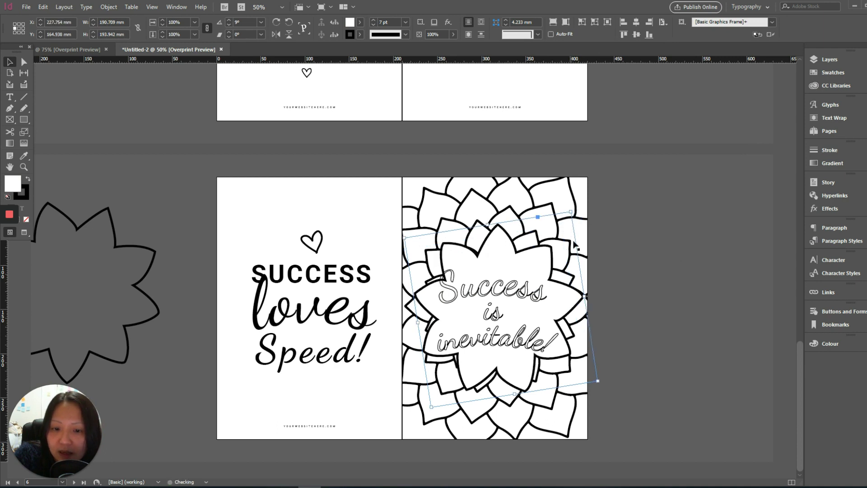
left_click_drag(431, 406, 427, 415)
left_click(642, 357)
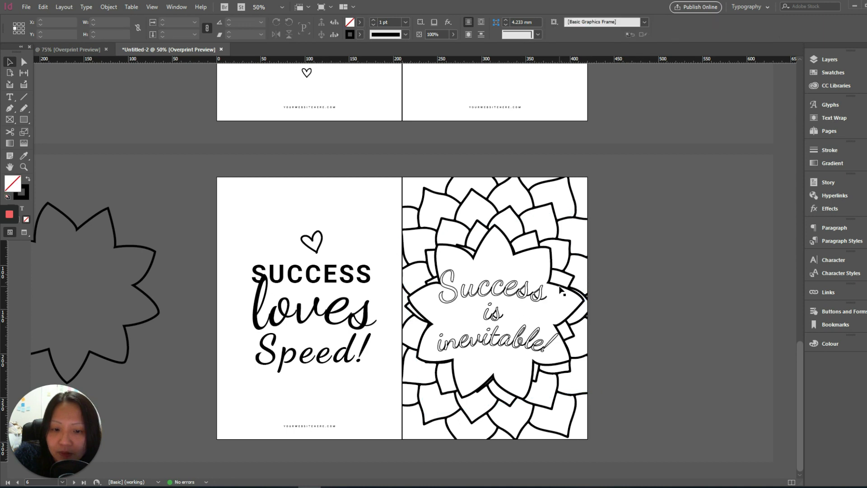
Nudge the enlarged white flower slightly down behind the lettering and deselect it
left_click(561, 292)
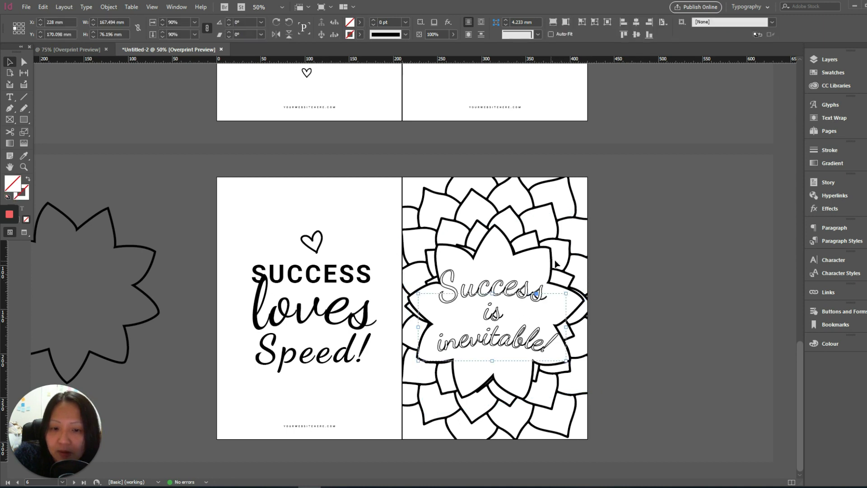
left_click(555, 264)
left_click_drag(545, 249, 545, 250)
left_click(703, 267)
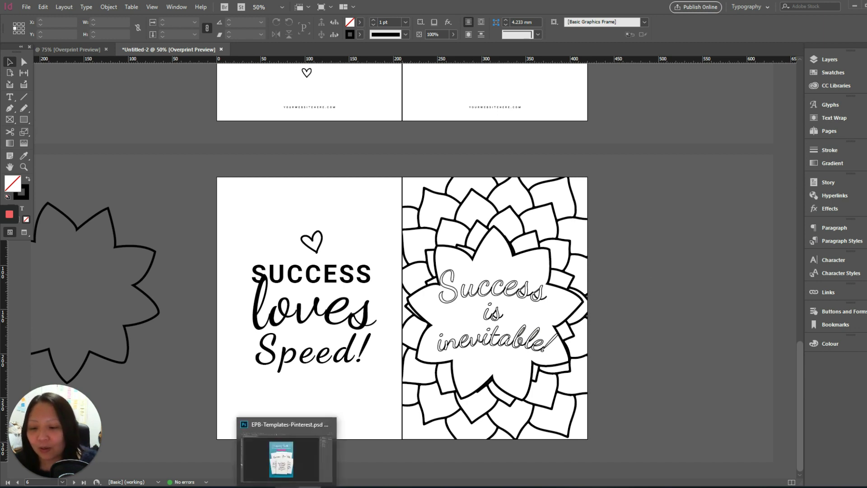
Switch to EPB-Templates-Pinterest.psd in Photoshop, hide the Quote Cover Page group and show the Page 2 group
left_click(288, 486)
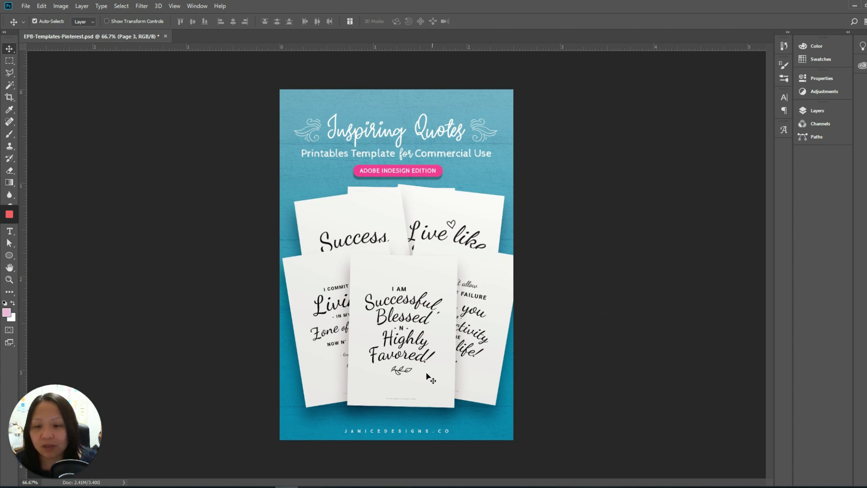
mouse_move(310, 486)
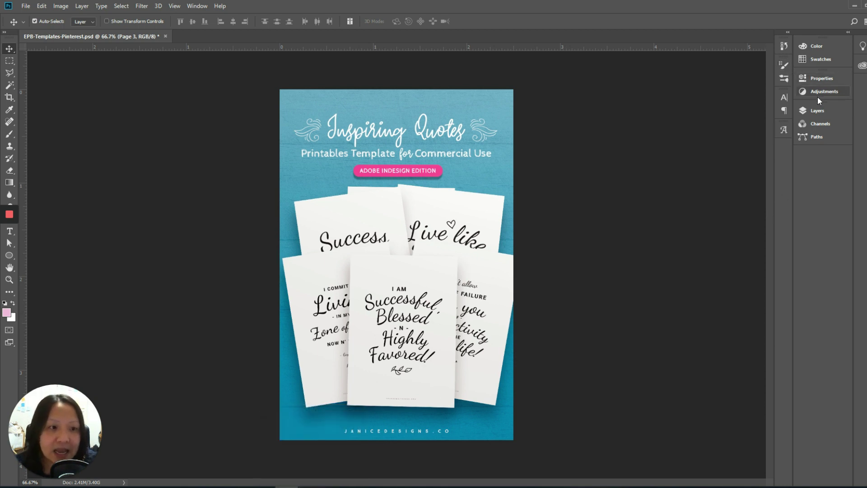
left_click(802, 114)
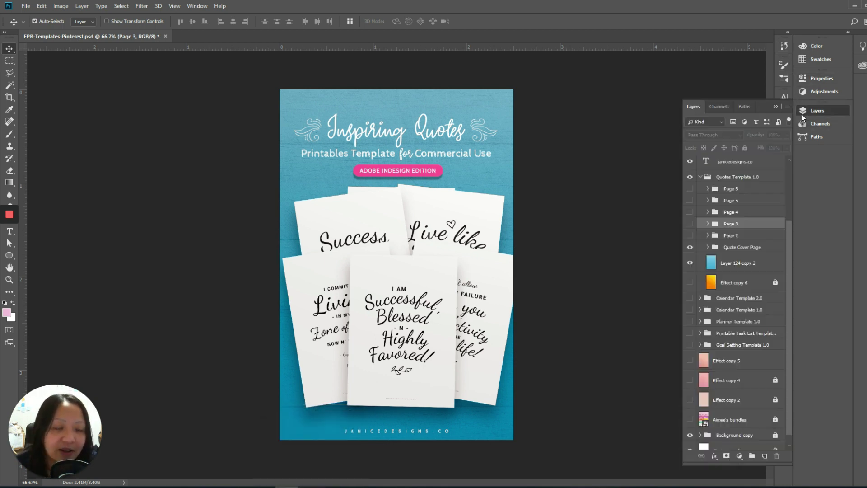
left_click(689, 248)
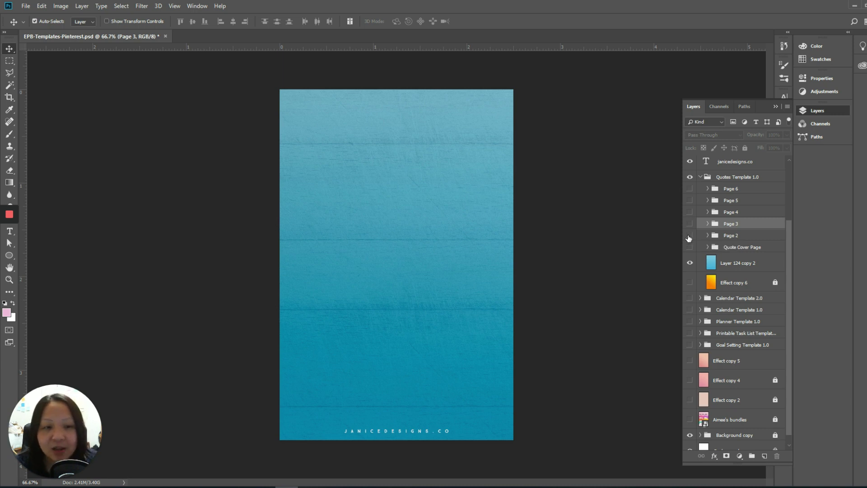
left_click(690, 236)
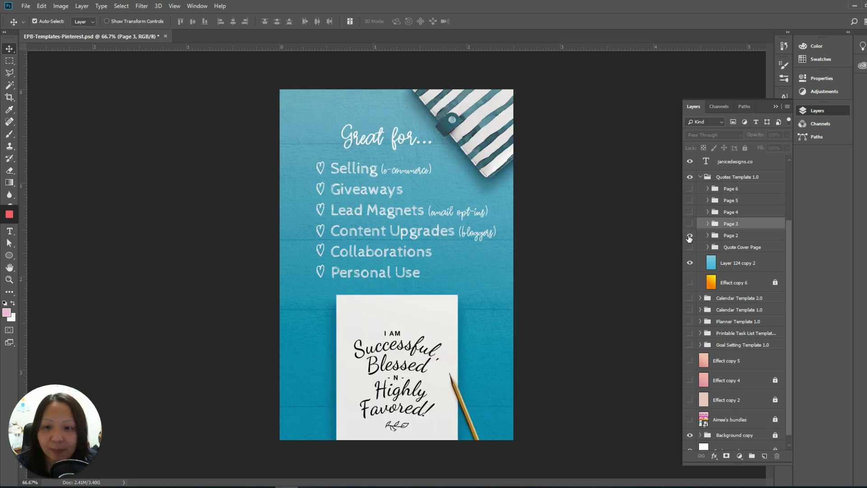